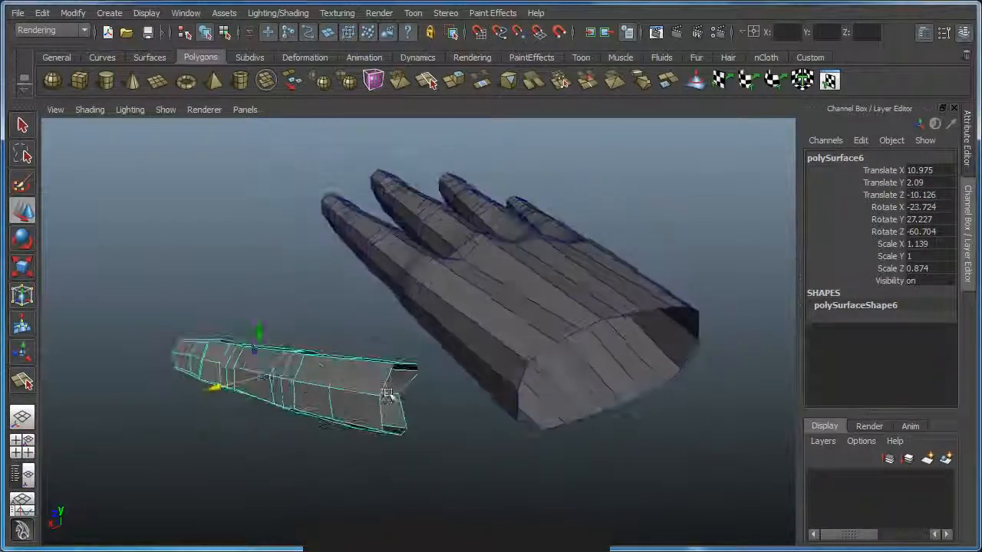
Step: Select the vertices around the thumb's open end and rotate them to angle the opening toward the palm
key("F10")
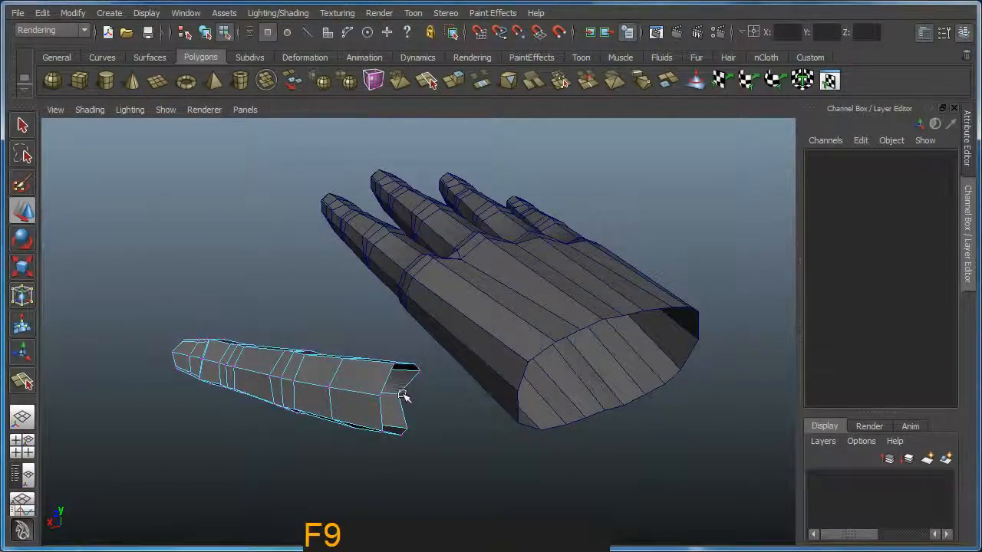
left_click(400, 396)
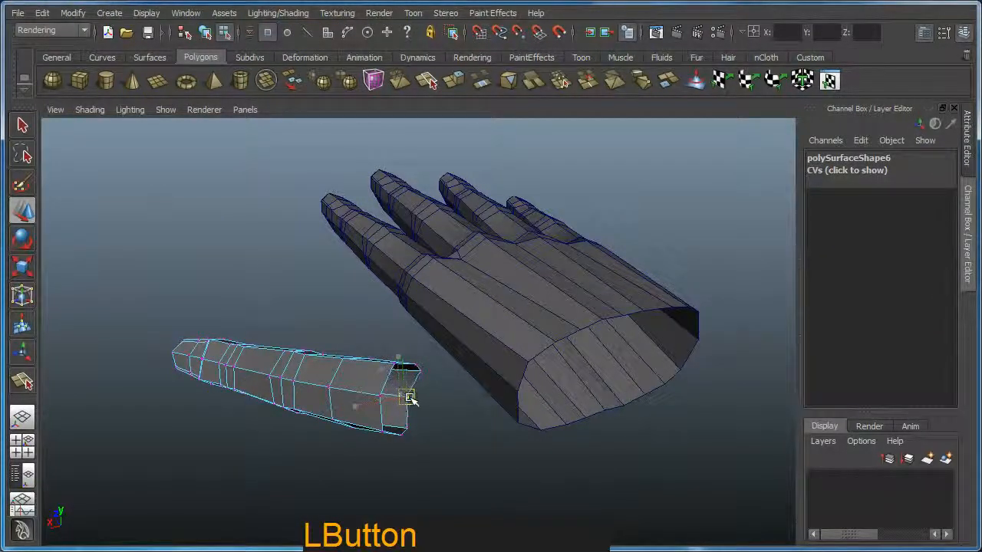
left_click_drag(412, 400, 432, 398, "alt")
left_click_drag(405, 463, 404, 463)
left_click_drag(404, 462, 376, 319, "alt")
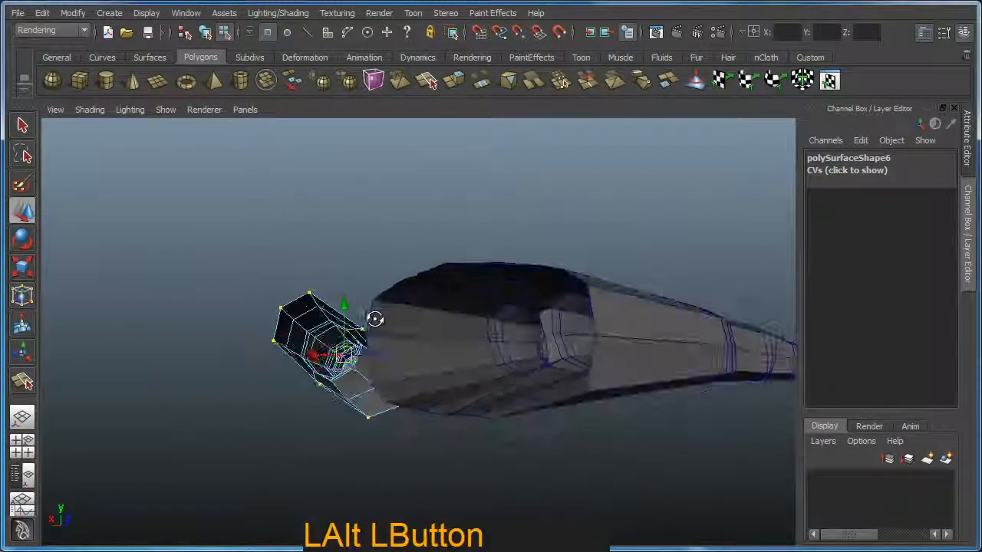
key("r")
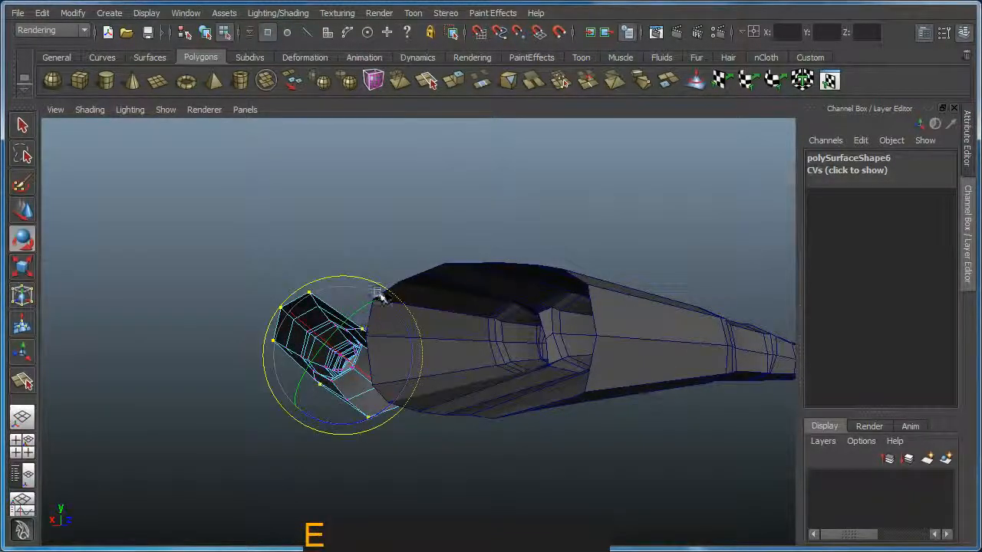
left_click_drag(357, 274, 390, 318, "alt")
left_click(405, 317)
key("ctrl+z")
left_click(373, 310)
left_click_drag(412, 476, 412, 475)
left_click_drag(412, 476, 621, 361, "alt")
Step: Reposition individual vertices at the thumb's base and along its side to refine the thumb's shape
key("w")
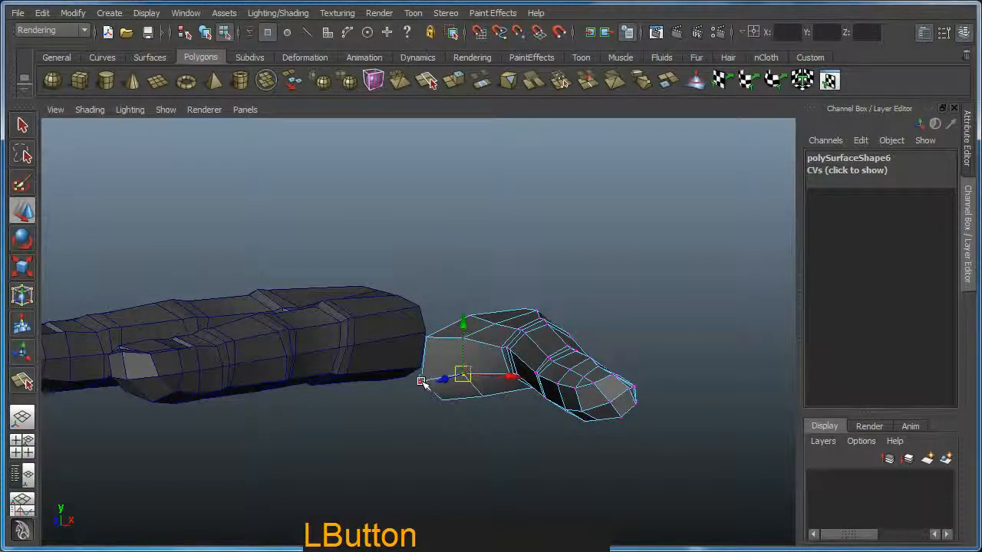
mouse_move(427, 378)
left_mouse_down("alt")
mouse_move(449, 388)
mouse_move(493, 376)
mouse_move(332, 362)
mouse_move(411, 374)
left_mouse_up("alt")
left_click(346, 354)
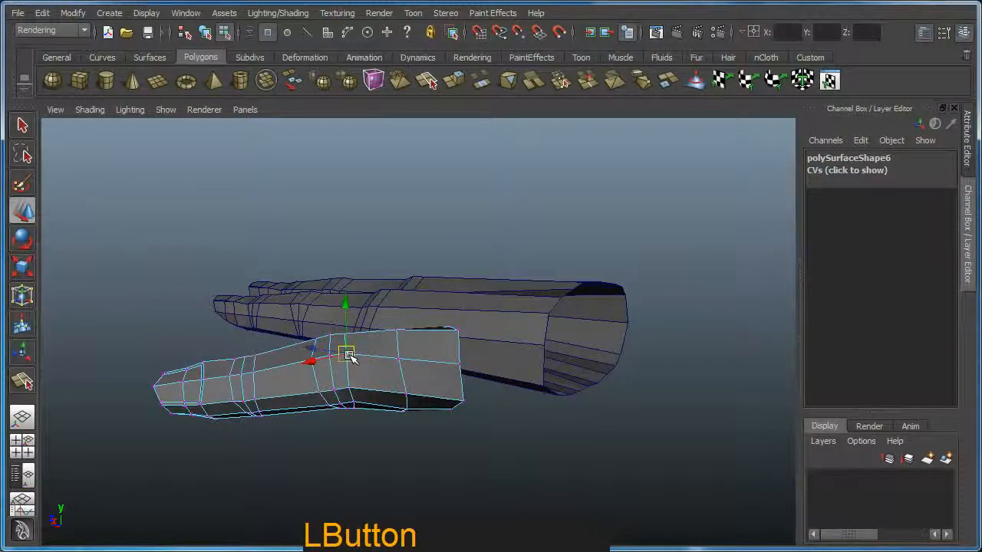
left_click(301, 362)
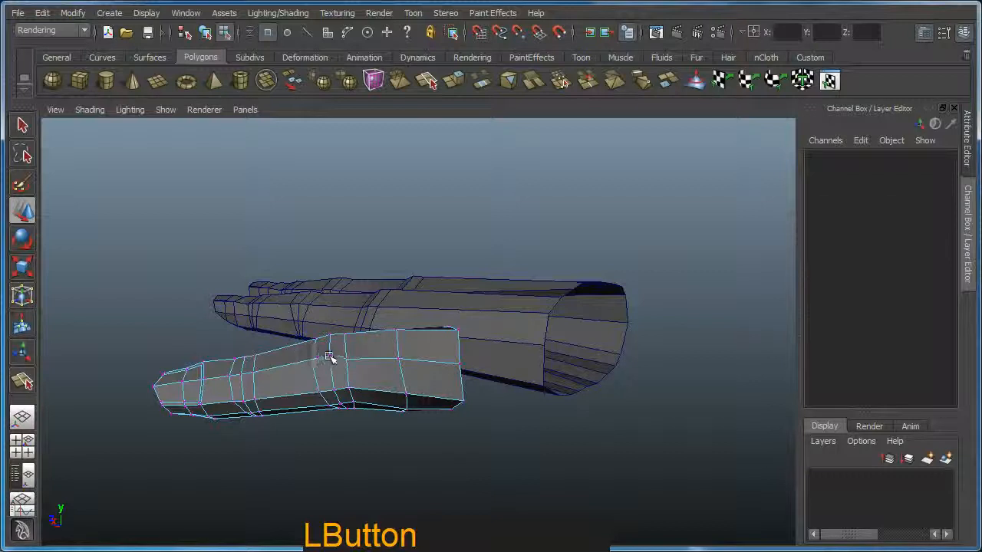
left_click(327, 356)
left_click(374, 495)
left_click(311, 359)
left_click_drag(322, 369, 506, 363, "alt")
Step: Move the whole thumb along X against the side of the palm, to a Translate X of 5.857
key("F8")
right_click_drag(506, 363, 422, 311, "alt")
left_click_drag(423, 312, 433, 337, "alt")
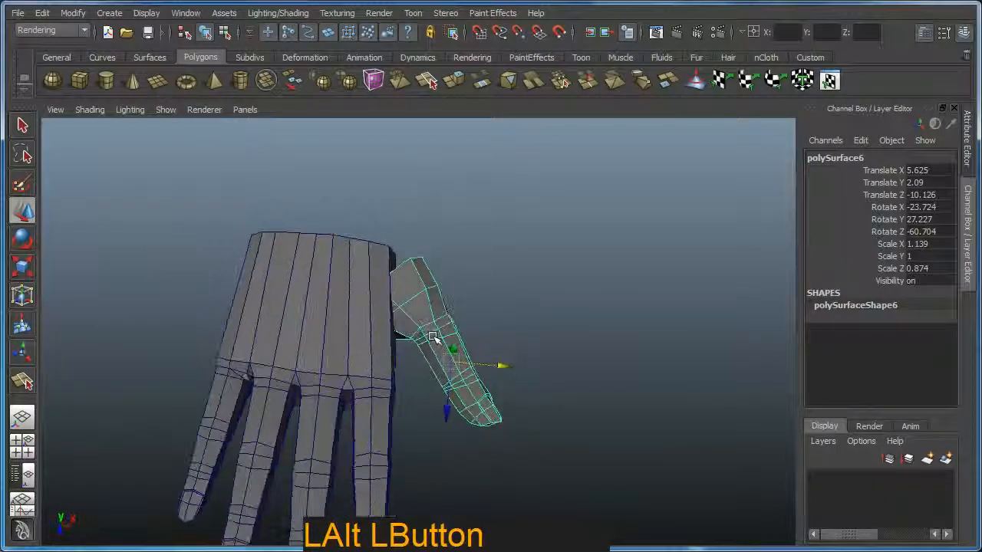
left_click_drag(506, 368, 437, 300, "alt")
right_click_drag(436, 300, 460, 307, "alt")
left_click_drag(460, 306, 519, 315, "alt")
middle_click_drag(519, 315, 522, 291, "alt")
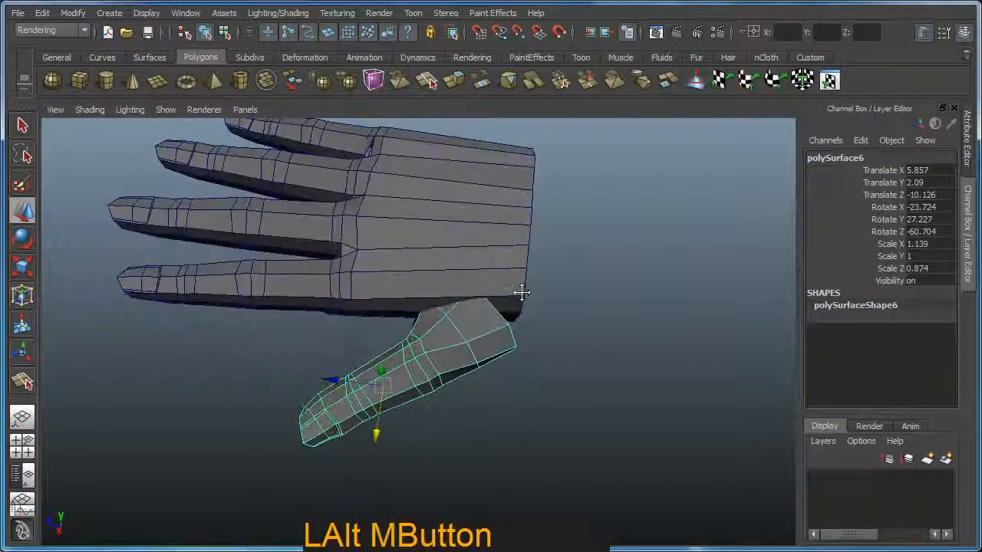
right_click_drag(521, 291, 551, 350, "alt")
Step: Select the palm's wrist-edge vertices on the thumb side and move them toward the knuckles, making room for the thumb
left_click(521, 288)
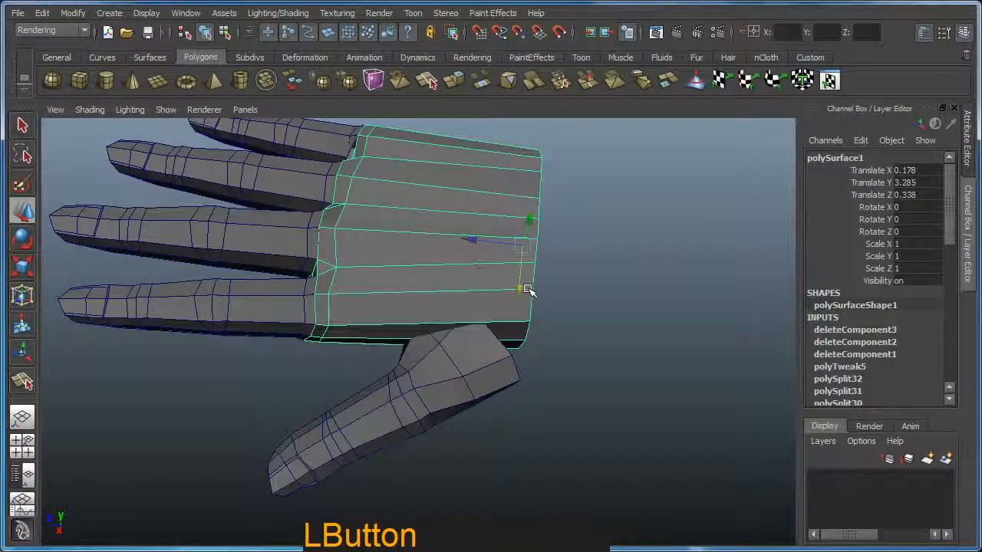
key("F9")
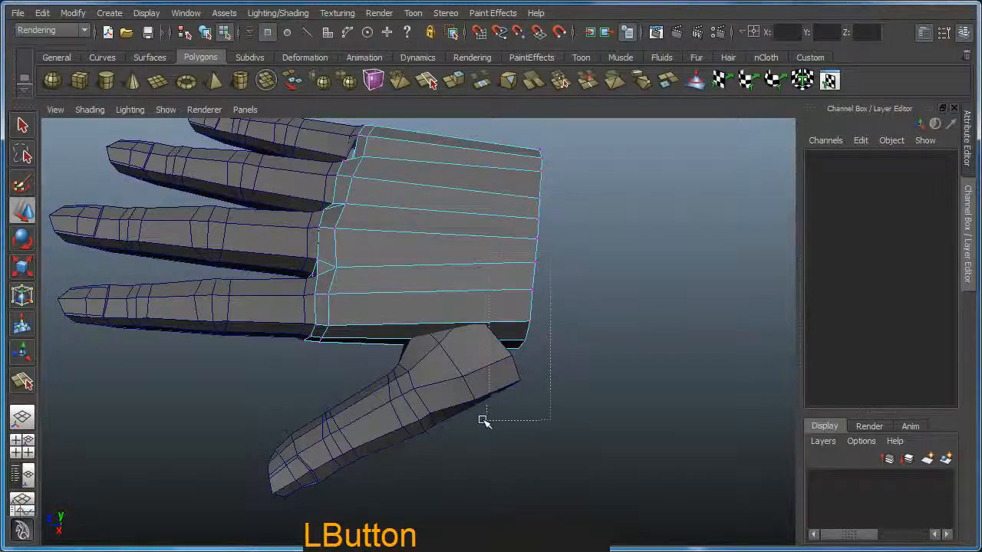
left_click_drag(482, 420, 484, 420)
left_click_drag(380, 278, 482, 359, "alt")
middle_click_drag(482, 359, 485, 374, "alt")
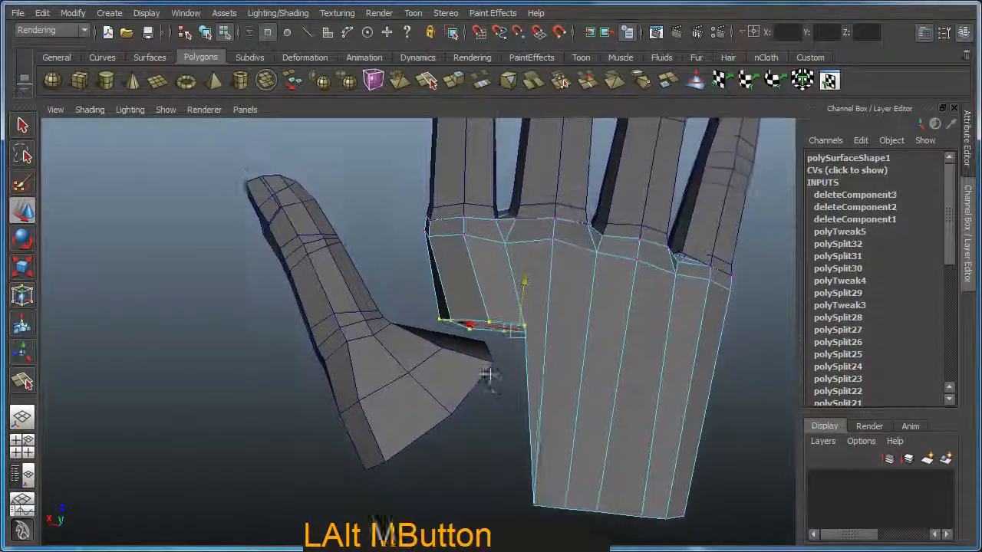
right_click_drag(485, 374, 498, 389, "alt")
Step: Reposition the corner vertices of the thumb's open base to line up with the palm's recessed edge
left_click(420, 378)
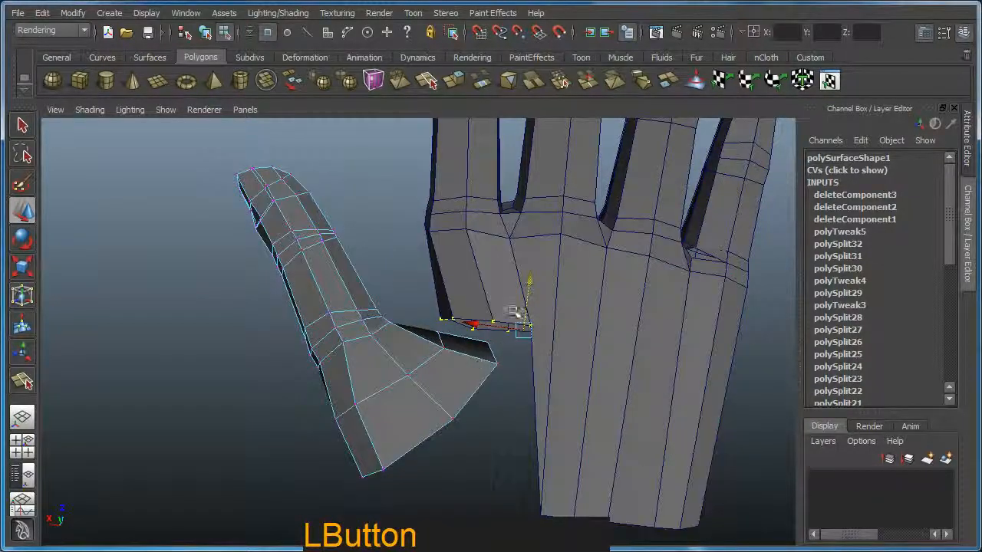
left_click_drag(423, 371, 453, 340, "alt")
right_click_drag(454, 340, 423, 367, "alt")
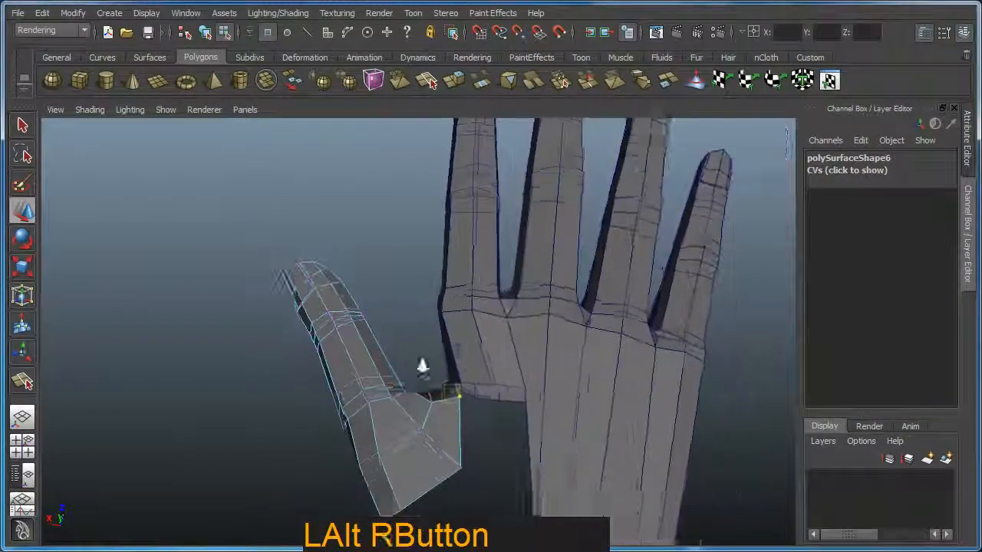
left_click_drag(422, 367, 432, 376, "alt")
middle_click_drag(432, 376, 428, 376, "alt")
Step: Move the whole thumb to about 6.512, 2.117, -9.974 and rotate it to about -19.455, 30.63, -62.447
key("F9")
key("F8")
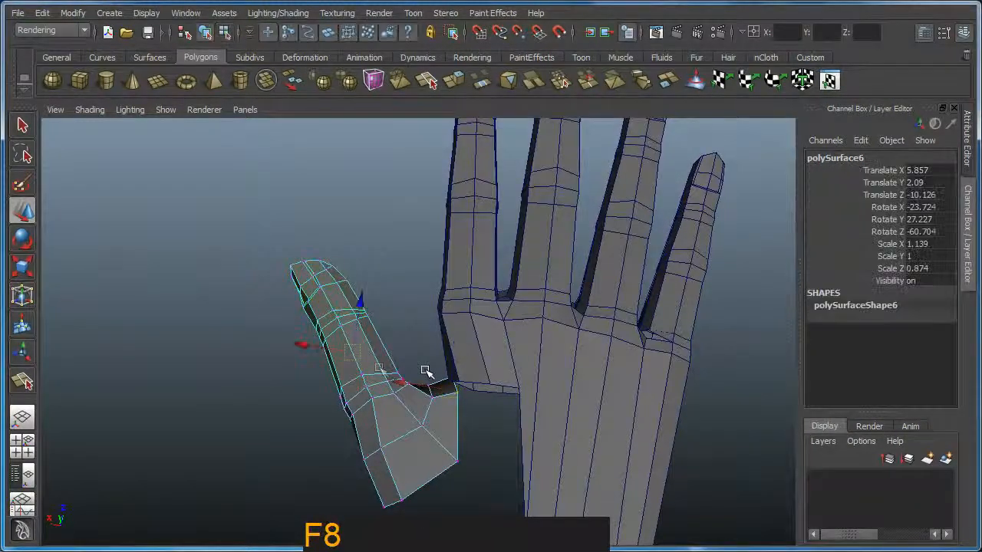
left_click_drag(362, 354, 671, 257)
key("e")
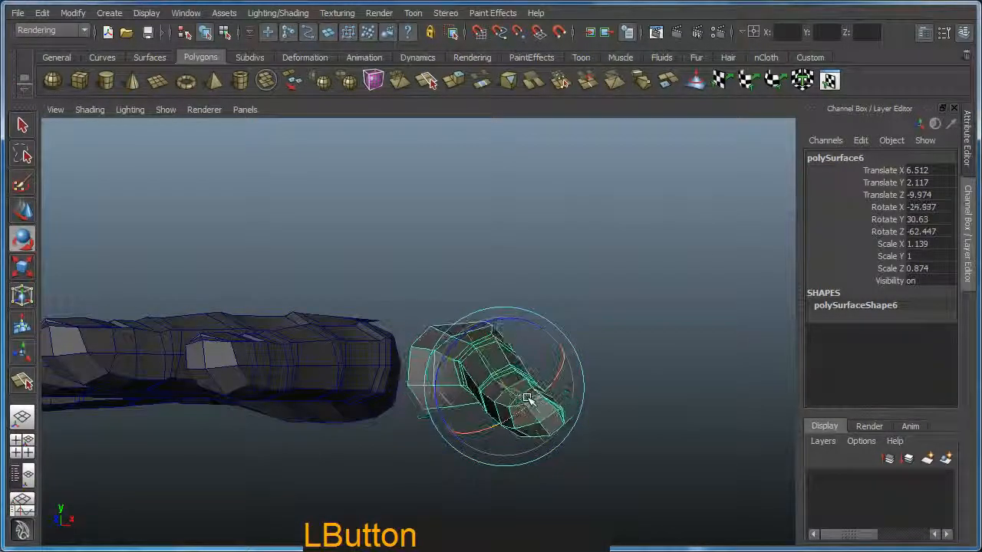
left_click_drag(530, 395, 391, 486, "alt")
right_click_drag(390, 486, 636, 450, "alt")
left_click_drag(636, 449, 577, 406, "alt")
right_click_drag(577, 406, 515, 443, "alt")
left_click_drag(515, 443, 455, 394, "alt")
middle_click_drag(456, 394, 488, 415, "alt")
left_click_drag(488, 415, 511, 416, "alt")
right_click_drag(511, 417, 529, 431, "alt")
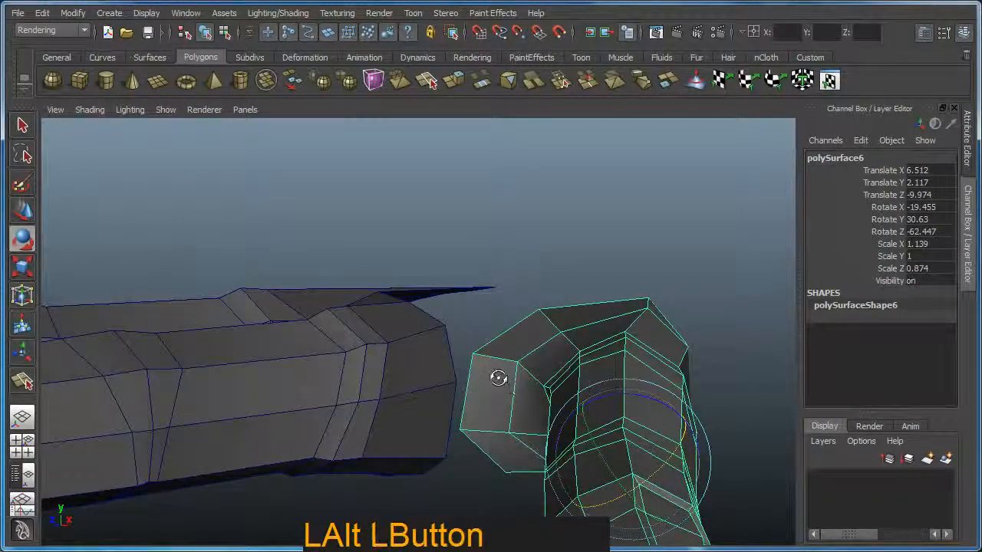
Step: Snap the palm's upper thumb-side corner vertex onto the nearest corner vertex of the thumb's base
left_click_drag(506, 365, 449, 335, "alt")
left_click(441, 333)
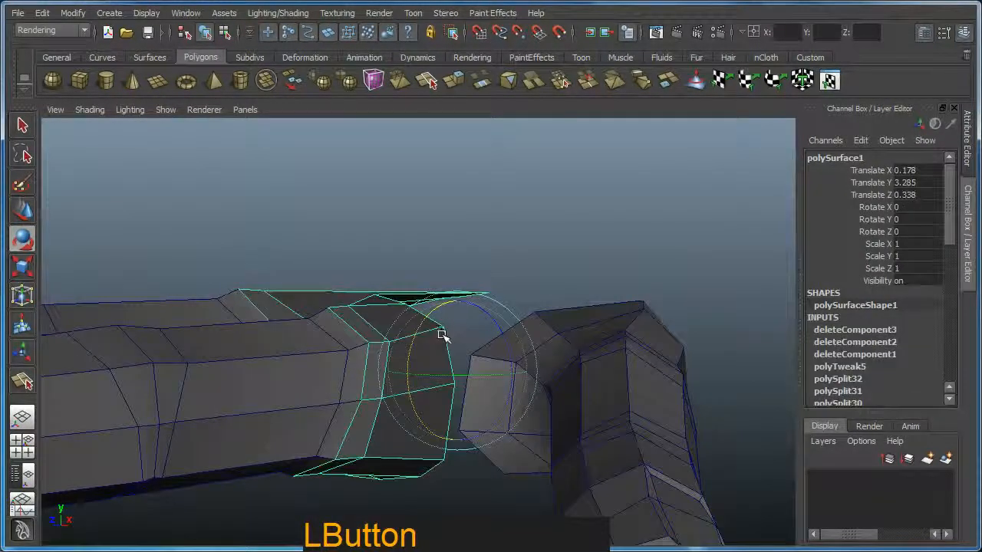
key("F8")
left_click(445, 337)
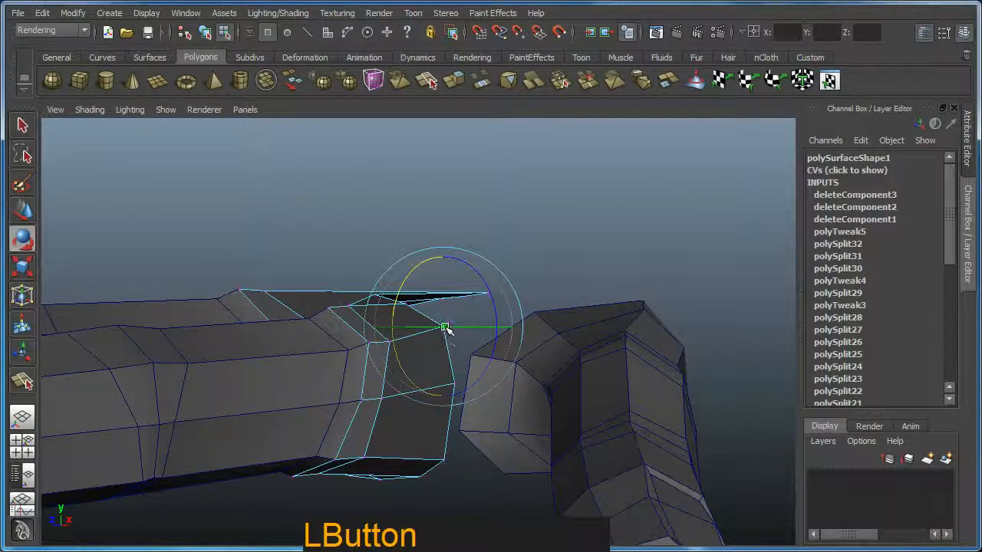
key("w")
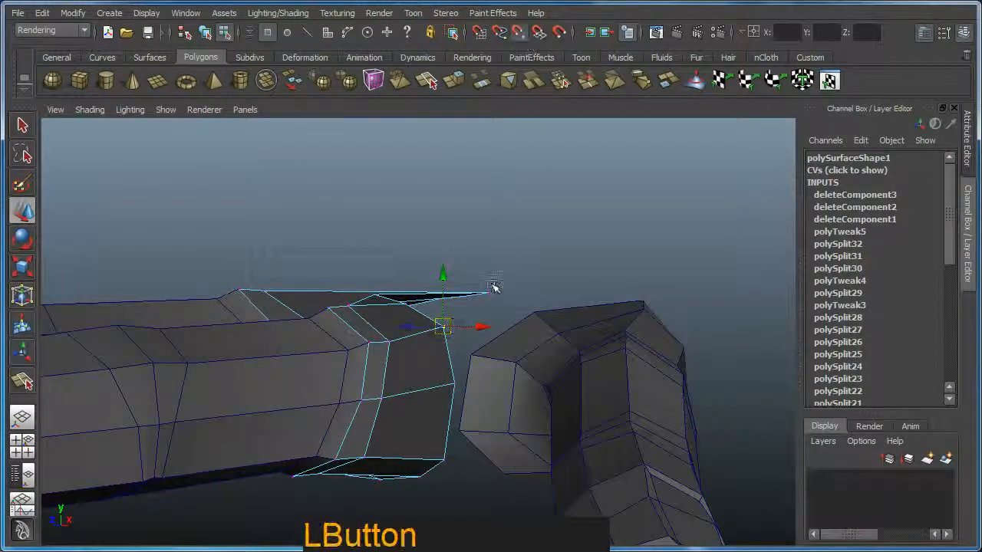
left_click_drag(469, 374, 486, 375, "alt")
left_click(487, 373, "shift")
mouse_move(487, 332)
left_mouse_down()
mouse_move(466, 358)
mouse_move(473, 337)
left_mouse_up()
key("ctrl+z")
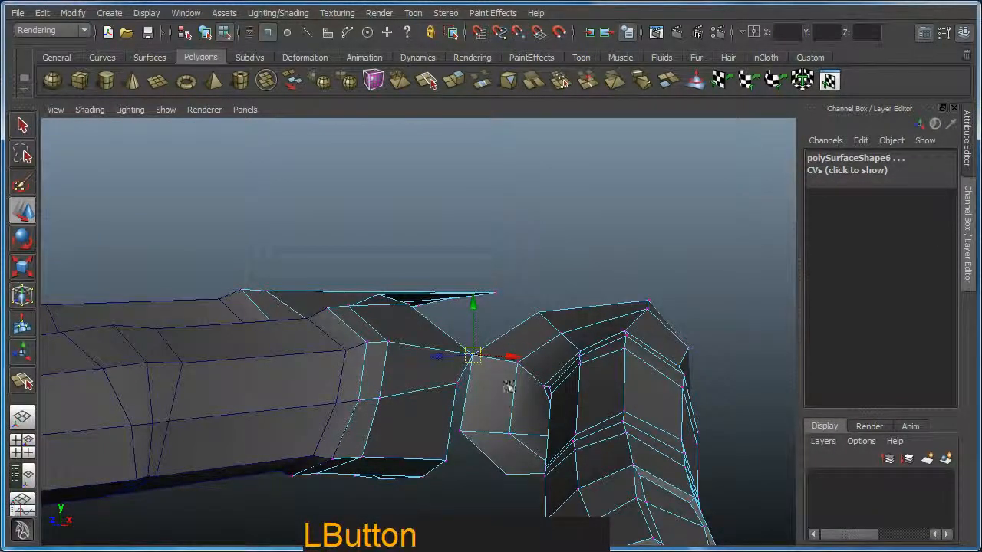
Step: Snap the palm's lower thumb-side corner vertex onto the matching lower vertex of the thumb's base
left_click_drag(475, 367, 519, 410, "alt")
left_click(425, 476)
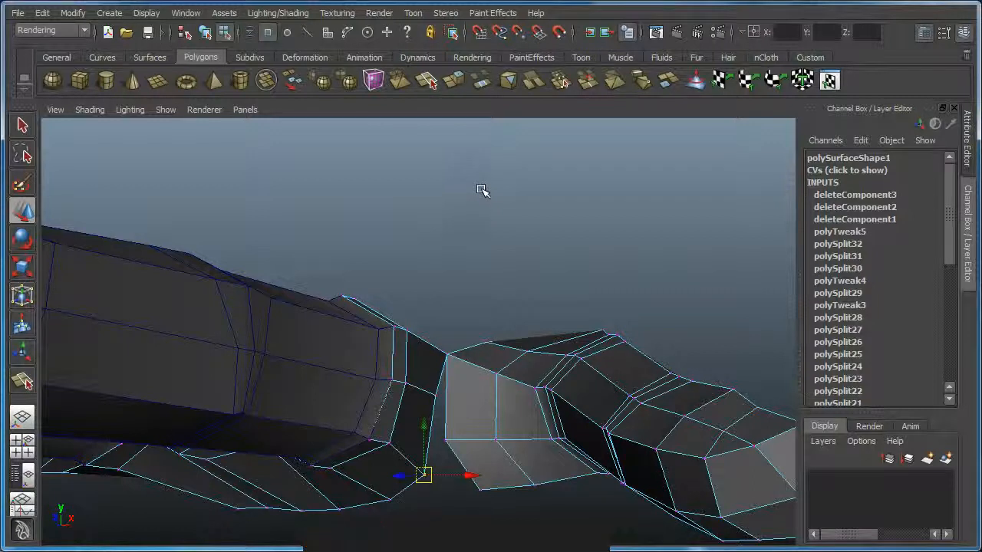
left_click_drag(495, 224, 486, 285, "alt")
key("v")
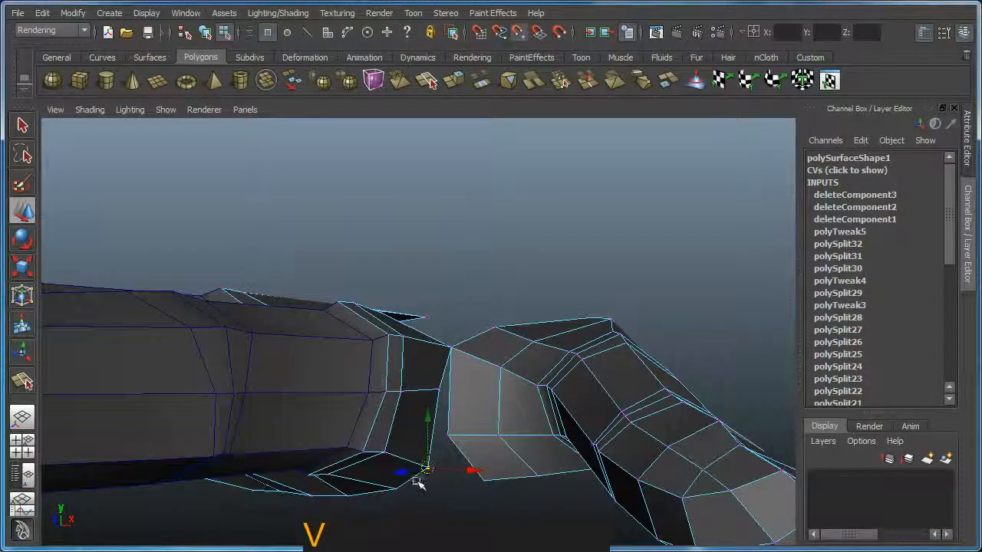
left_click_drag(432, 472, 568, 409)
left_click(469, 345)
left_click(481, 343)
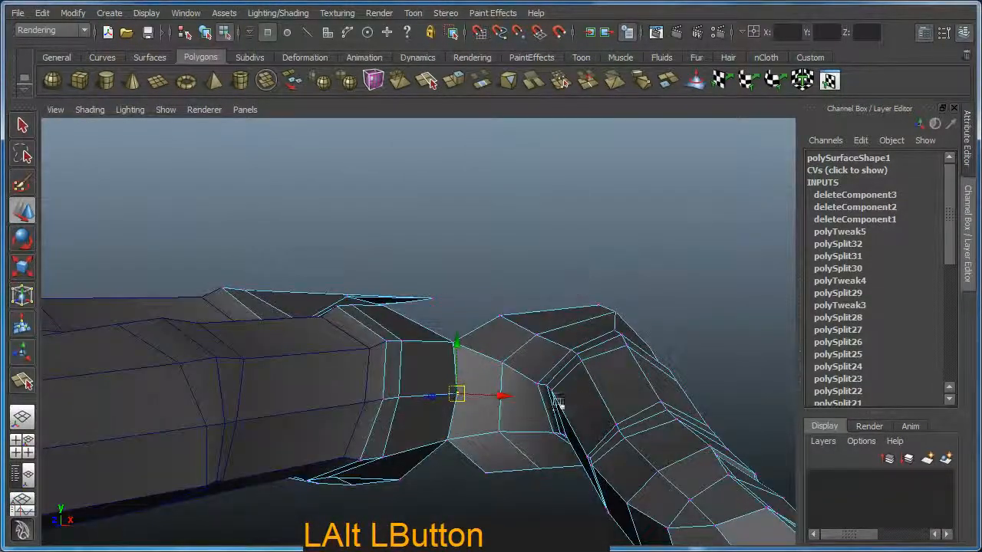
Step: Adjust the vertices on top of the thumb's base to smooth its surface near the palm
left_click(537, 386)
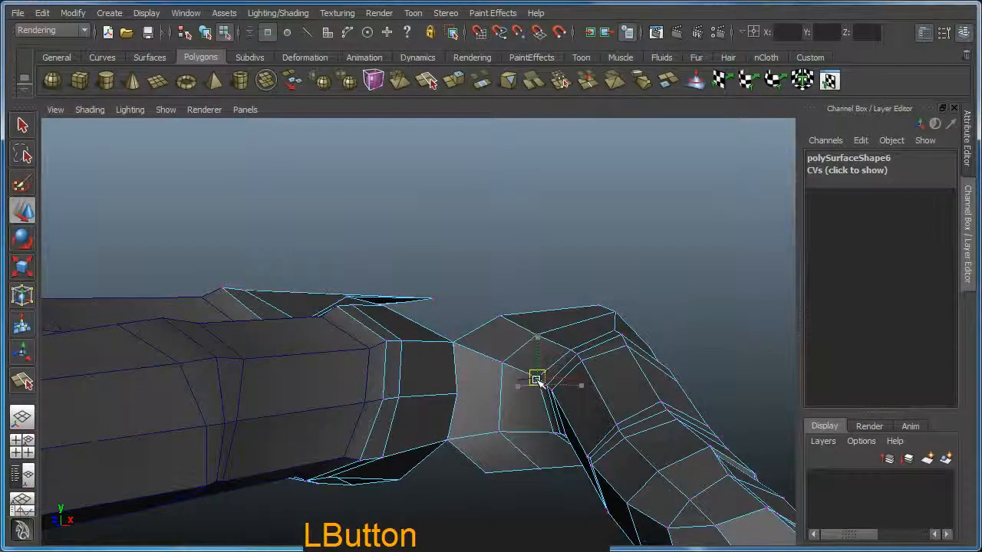
left_click_drag(527, 371, 508, 368, "alt")
left_click(500, 367)
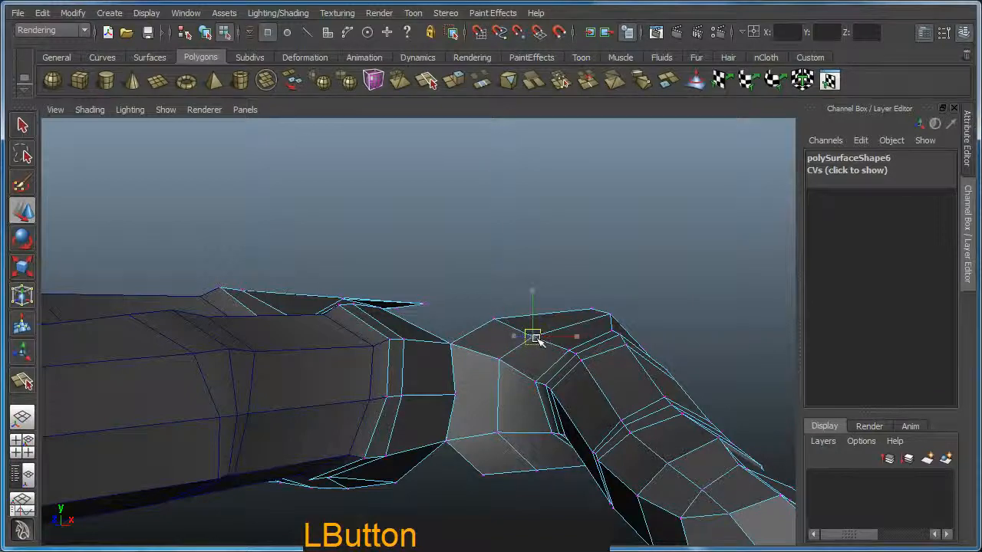
Step: Move the coinciding palm and thumb vertices to shape the web between the thumb and index finger
left_click_drag(540, 335, 456, 398, "alt")
middle_click_drag(456, 398, 510, 407, "alt")
left_click_drag(510, 407, 353, 390, "alt")
right_click_drag(353, 390, 364, 373, "alt")
left_click_drag(364, 373, 422, 355, "alt")
left_click_drag(404, 346, 369, 368)
left_click_drag(370, 368, 449, 372, "alt")
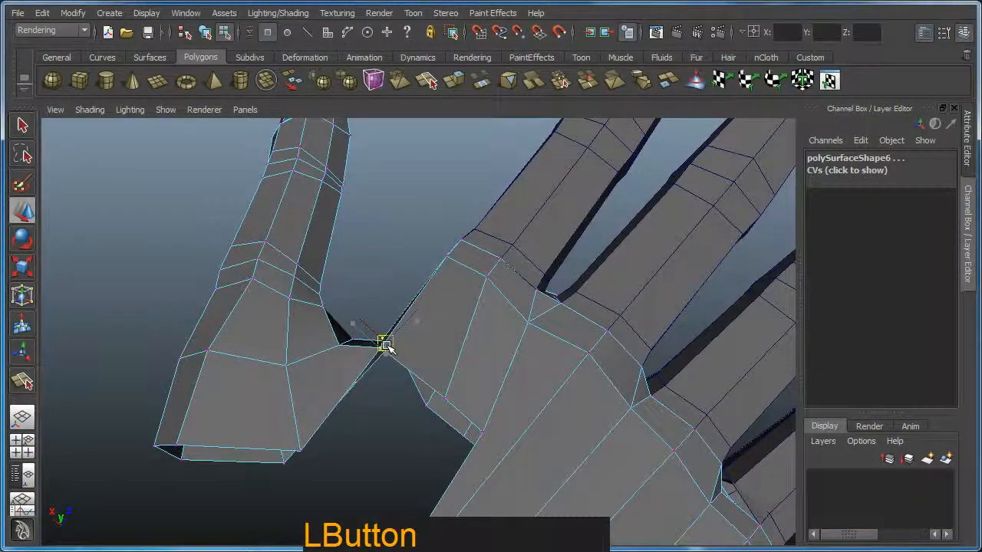
left_click_drag(386, 347, 375, 373, "alt")
middle_click_drag(375, 373, 397, 374, "alt")
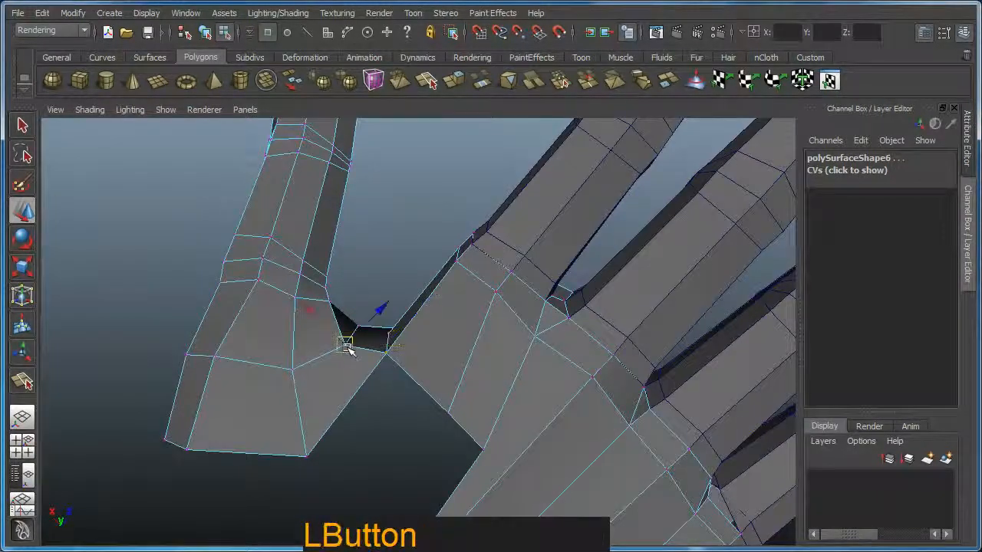
Step: Snap the vertices along the back of the palm's recess to the thumb's upper corner and reposition the adjacent wrist corner
left_click_drag(383, 347, 517, 379, "alt")
middle_click_drag(517, 379, 509, 434, "alt")
left_click_drag(509, 434, 459, 303, "alt")
right_click_drag(459, 303, 464, 296, "alt")
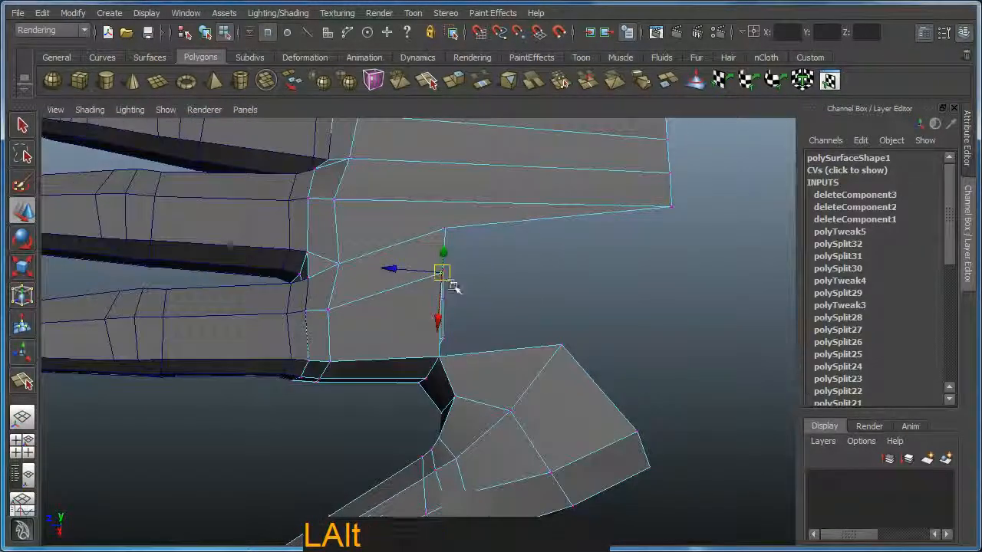
left_click_drag(464, 296, 482, 290, "alt")
mouse_move(596, 347)
left_mouse_down("alt")
mouse_move(544, 252)
mouse_move(686, 258)
mouse_move(674, 281)
mouse_move(574, 252)
mouse_move(602, 351)
mouse_move(616, 335)
mouse_move(712, 368)
mouse_move(601, 344)
mouse_move(597, 374)
mouse_move(600, 348)
left_mouse_up("alt")
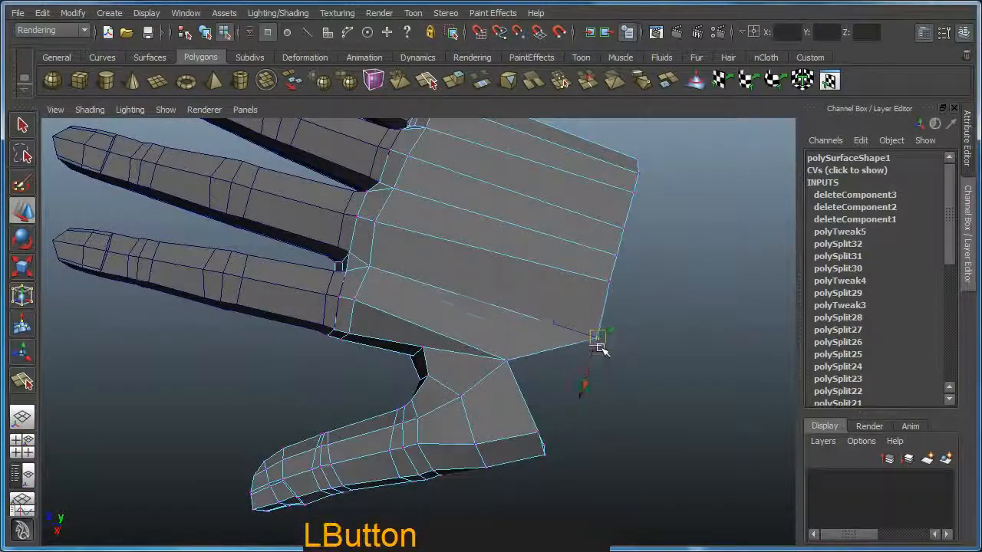
Step: Join the palm-side recess vertices to the corresponding vertices on the underside of the thumb's base
left_click(541, 433)
left_click_drag(586, 392, 408, 345, "alt")
key("ctrl+z")
left_click(434, 359)
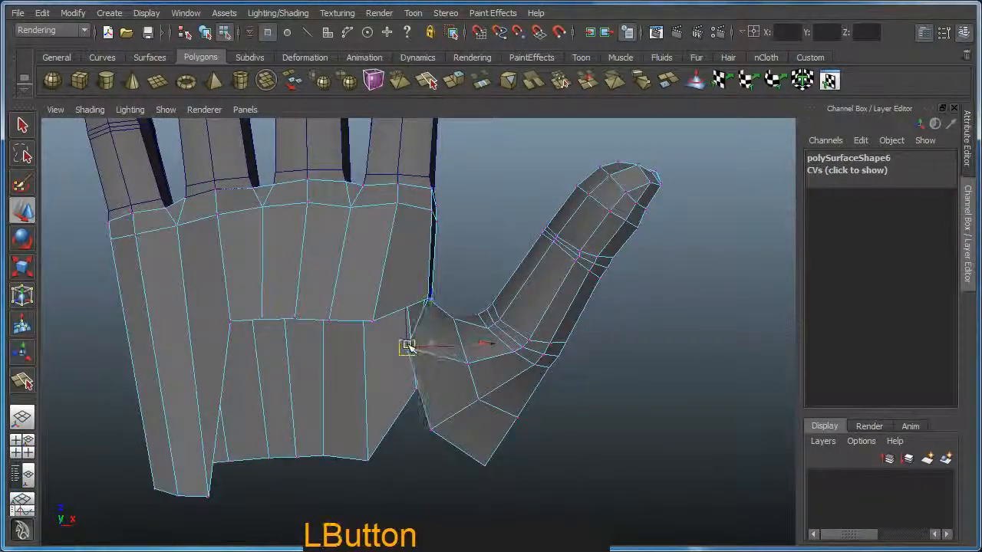
left_click(372, 323)
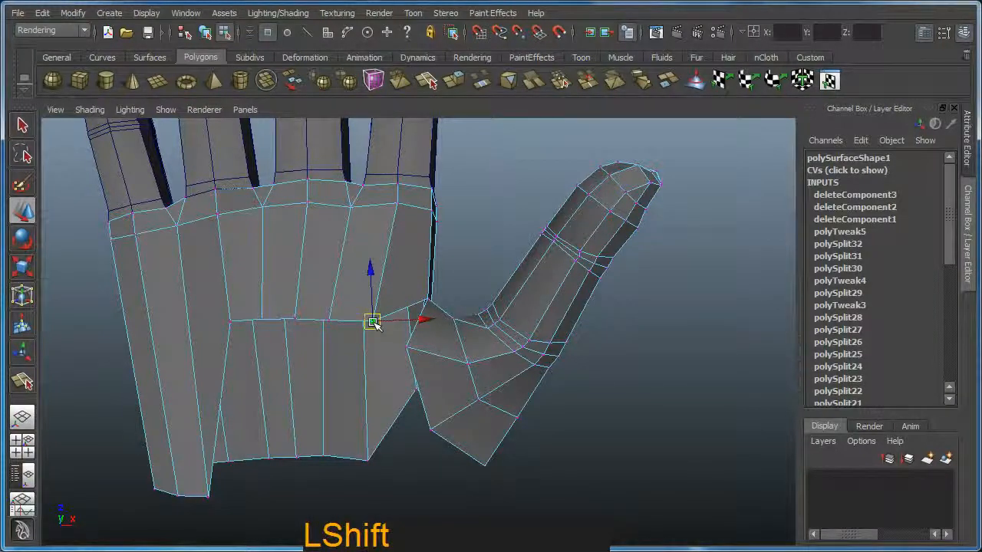
left_click_drag(399, 348, 465, 313, "alt")
left_click_drag(406, 305, 402, 312)
left_click_drag(402, 311, 474, 436, "alt")
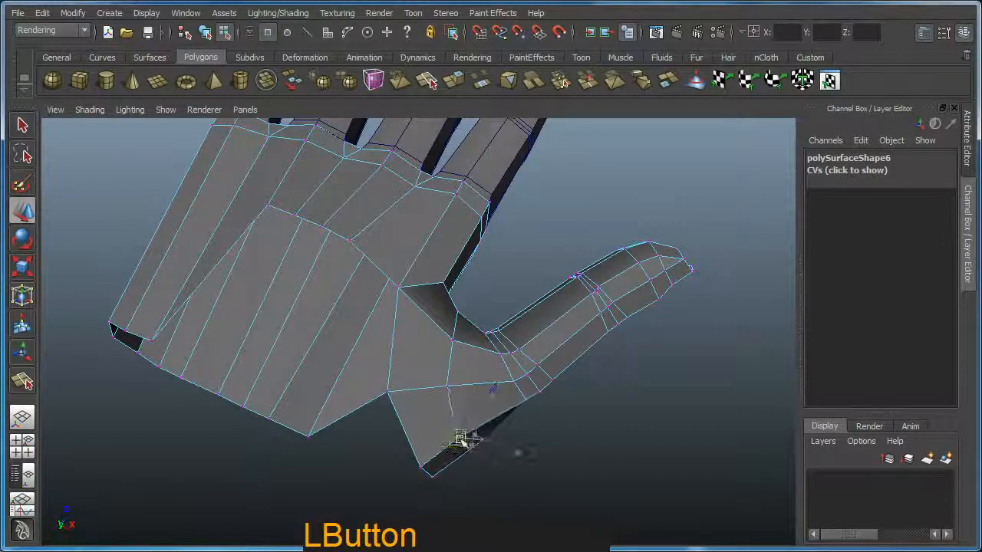
Step: Reposition the vertices at the wrist end of the thumb's base to round its underside and outer side
left_click_drag(458, 453, 446, 381, "alt")
left_click(440, 417)
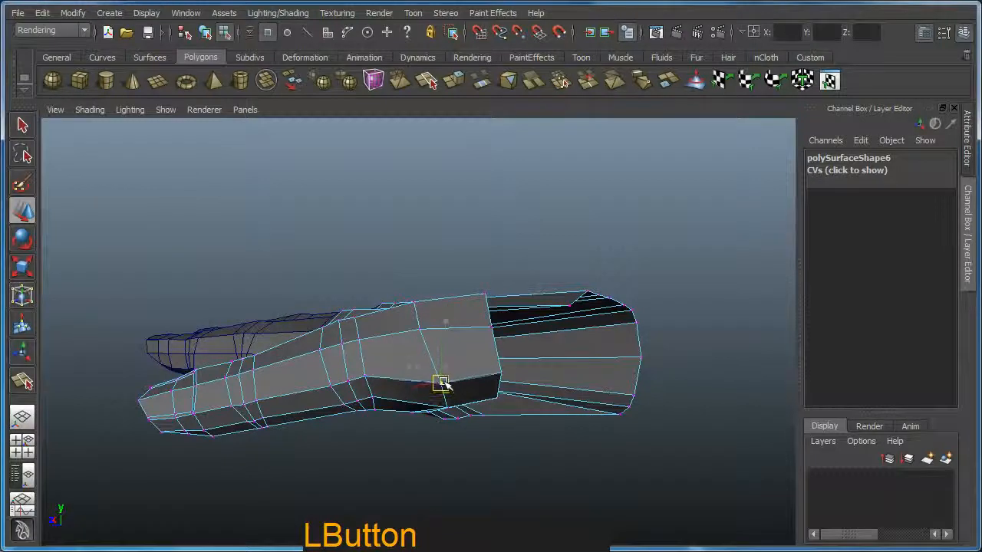
left_click_drag(518, 378, 438, 405, "alt")
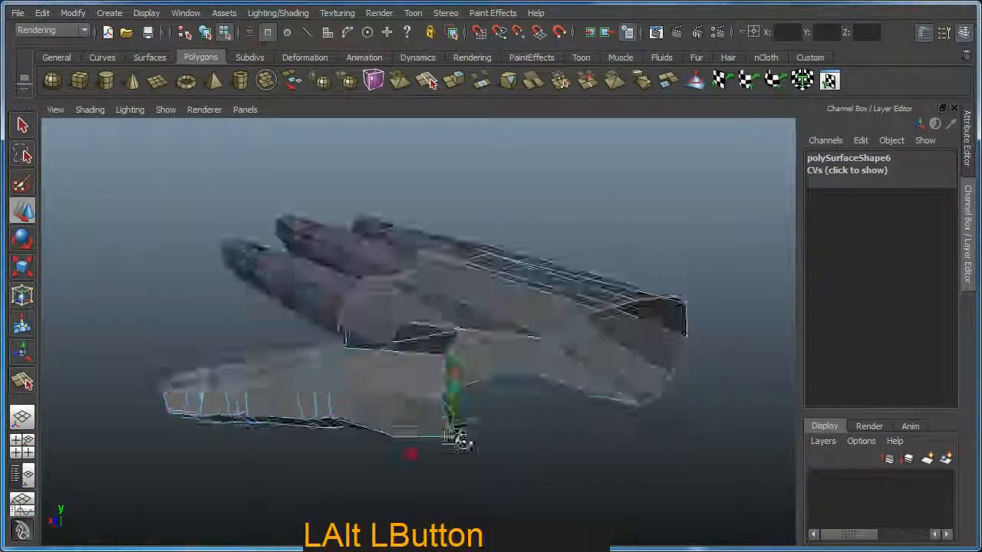
right_click_drag(438, 405, 462, 465, "alt")
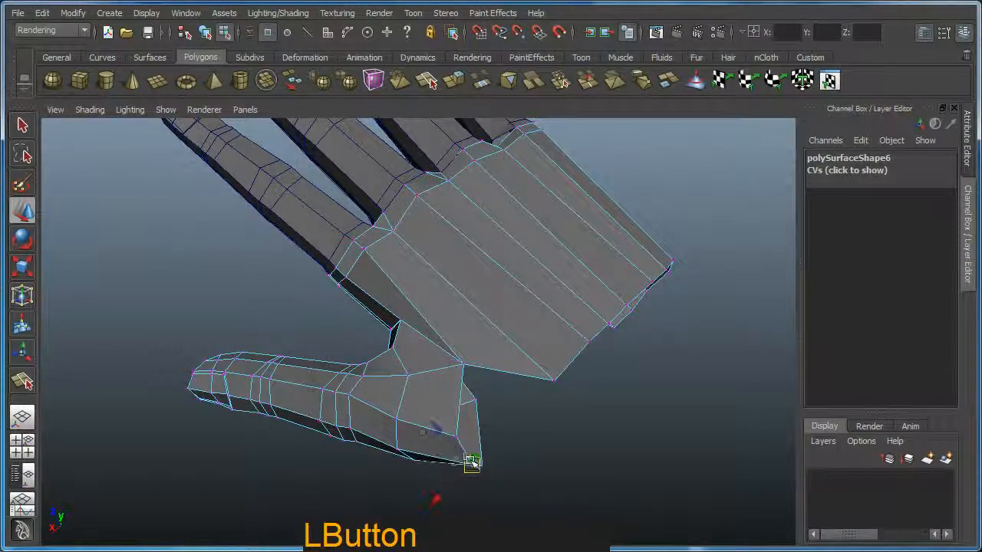
left_click_drag(470, 432, 703, 417, "alt")
middle_click_drag(704, 416, 491, 326, "alt")
right_click_drag(491, 326, 475, 307, "alt")
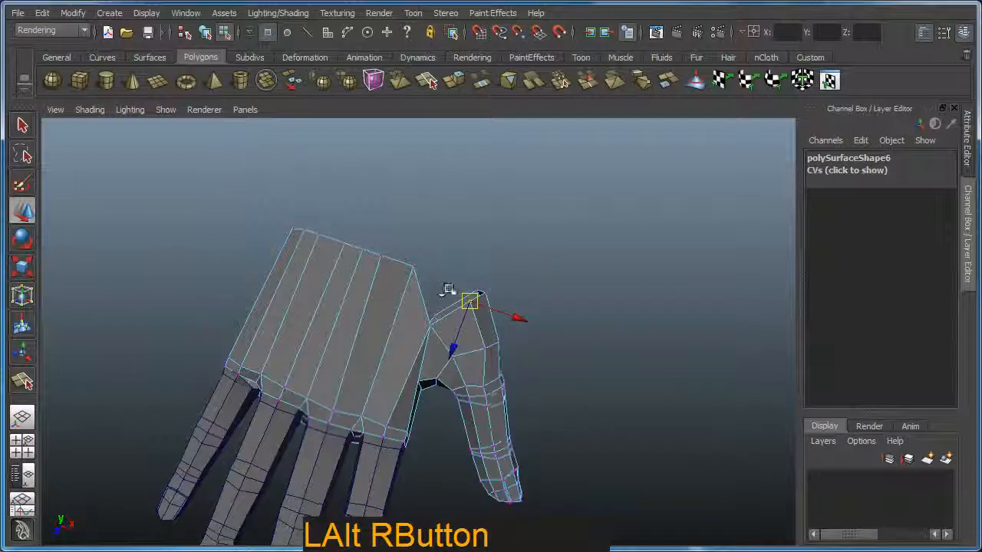
left_click_drag(476, 307, 491, 281, "alt")
middle_click_drag(491, 281, 472, 276, "alt")
left_click_drag(472, 276, 503, 282, "alt")
middle_click_drag(503, 281, 476, 255, "alt")
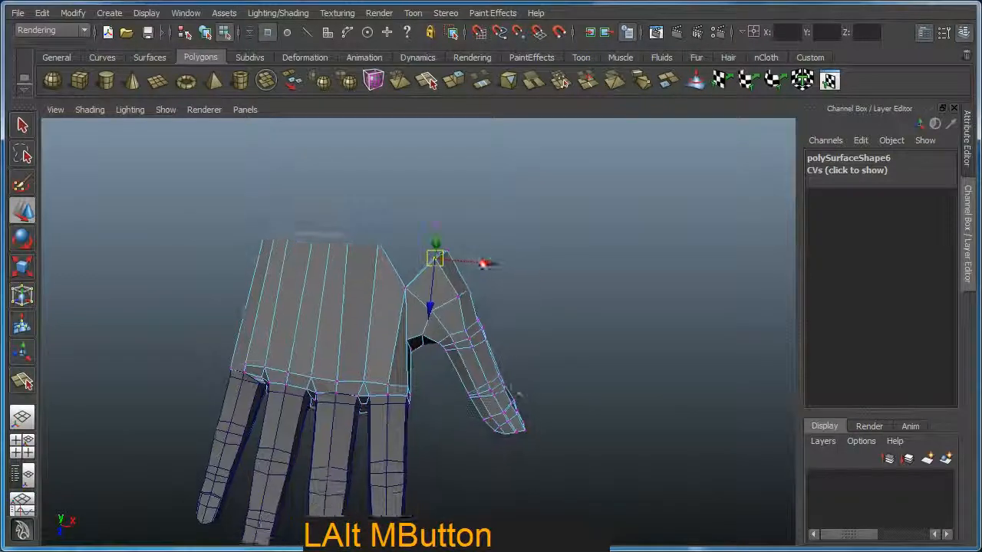
left_click(532, 384)
Step: Shift the row of vertices along the palm's wrist edge sideways toward the thumb
left_click_drag(549, 464, 519, 333, "alt")
middle_click_drag(519, 333, 583, 329, "alt")
left_click_drag(583, 329, 493, 320, "alt")
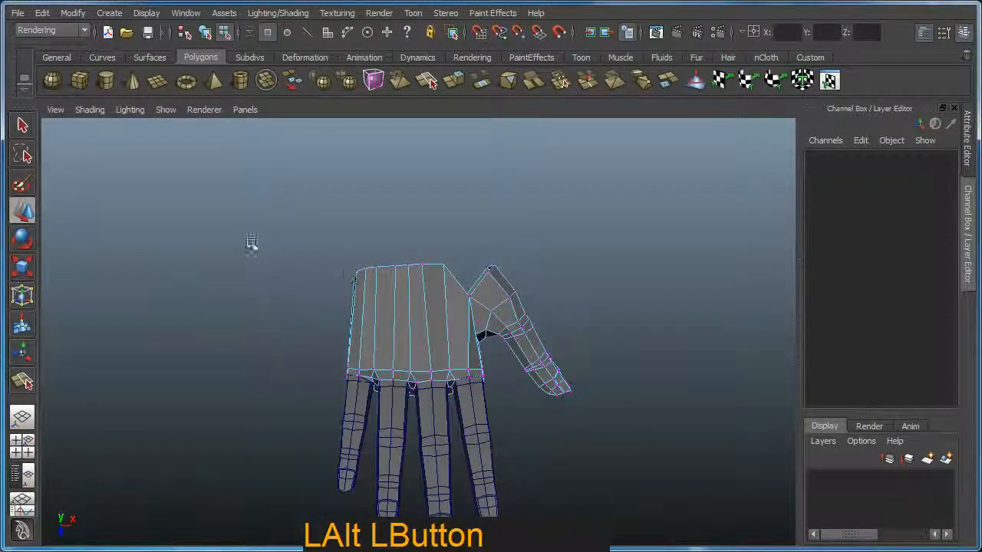
left_click(456, 287)
left_click_drag(456, 287, 450, 321, "alt")
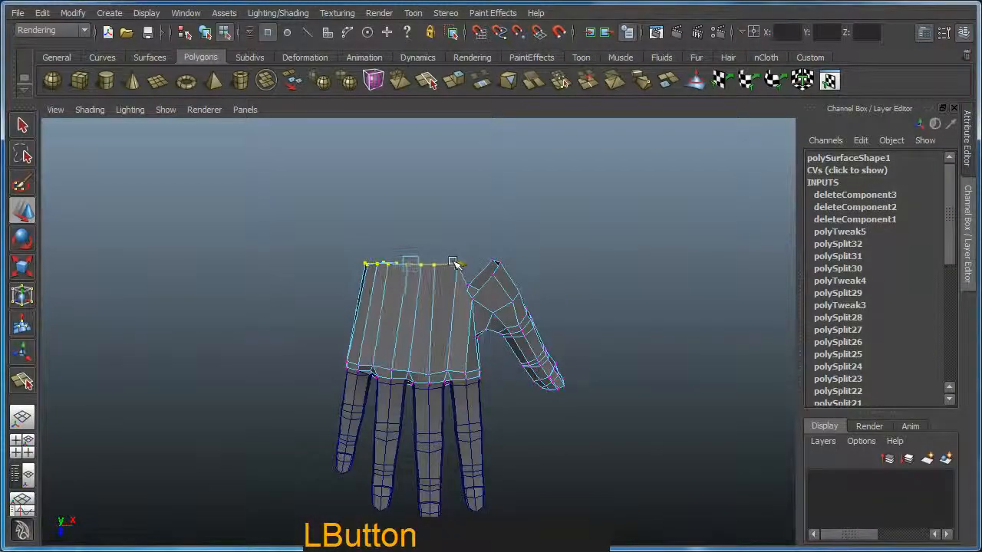
middle_click_drag(452, 264, 449, 259, "alt")
left_click_drag(449, 260, 511, 257, "alt")
right_click_drag(511, 256, 502, 330, "alt")
left_click_drag(503, 330, 584, 388, "alt")
left_click(585, 387)
Step: Cut a new edge across the thumb's web faces, from the thumb's inner side to the open border facing the palm
key("F8")
left_click(565, 399)
left_click(477, 447)
left_click_drag(486, 451, 588, 455, "alt")
middle_click_drag(587, 455, 559, 311, "alt")
right_click_drag(560, 312, 572, 326, "alt")
left_click_drag(620, 312, 529, 296, "alt")
right_click_drag(529, 296, 565, 289, "alt")
left_click(569, 287)
left_click_drag(549, 314, 468, 304, "alt")
right_click_drag(469, 305, 556, 322, "alt")
mouse_move(556, 322)
left_mouse_down("alt")
mouse_move(572, 320)
mouse_move(562, 319)
left_mouse_up("alt")
right_click_drag(562, 319, 566, 431, "alt")
left_click_drag(566, 432, 583, 307, "alt")
left_click(560, 285)
middle_click_drag(561, 284, 517, 328, "alt")
left_click_drag(517, 328, 614, 330, "alt")
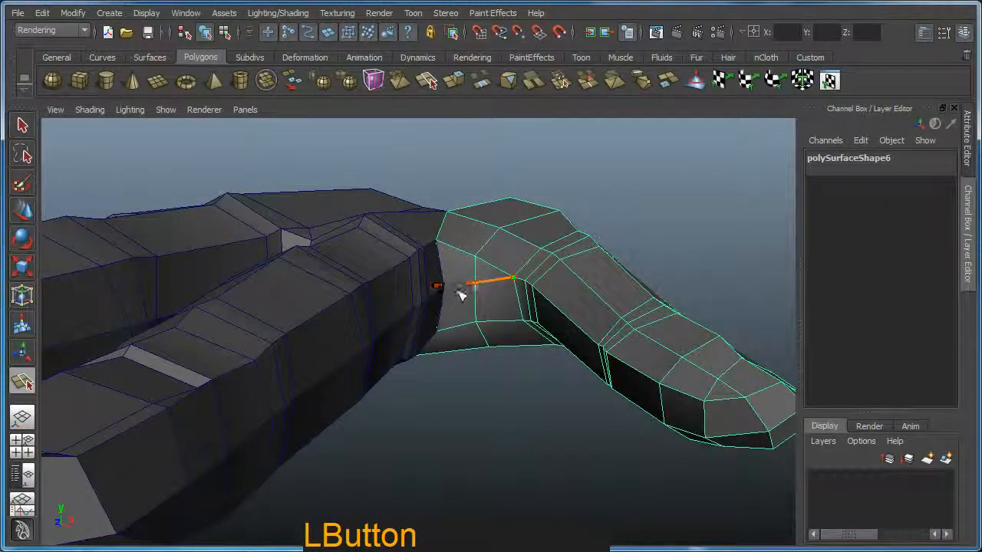
key("Return")
Step: Align the new border vertex of the thumb's web with the neighbouring vertex on the side of the palm
left_click_drag(455, 296, 383, 329, "alt")
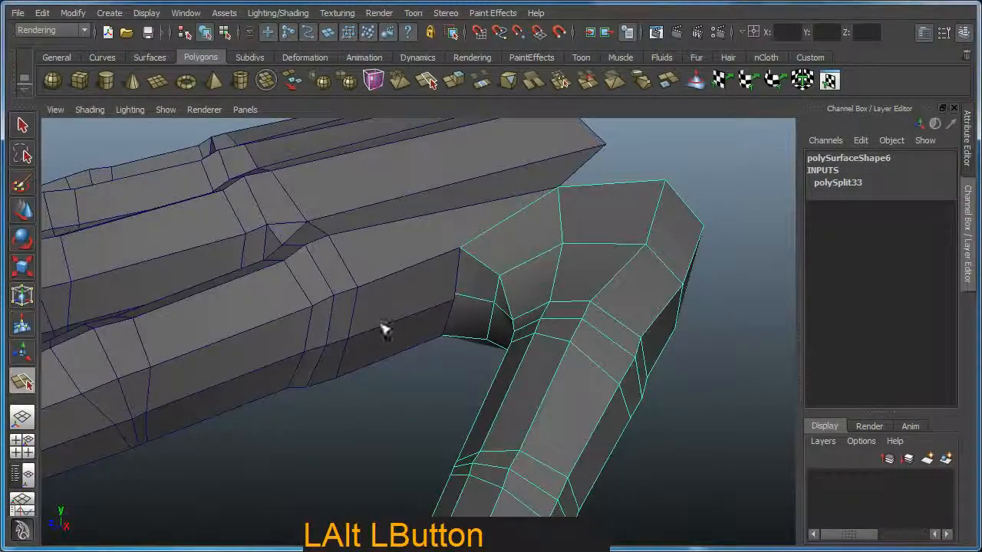
left_click_drag(479, 319, 454, 322, "alt")
key("F9")
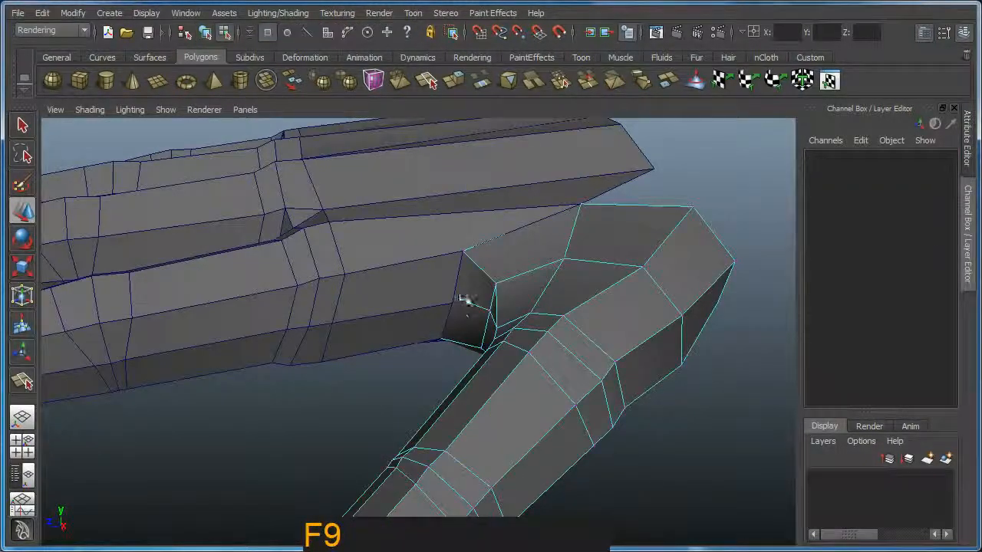
left_click(450, 298)
mouse_move(453, 303)
left_mouse_down("alt")
mouse_move(507, 342)
mouse_move(519, 377)
mouse_move(443, 316)
mouse_move(501, 278)
mouse_move(516, 285)
mouse_move(436, 313)
mouse_move(451, 325)
mouse_move(460, 290)
mouse_move(450, 307)
mouse_move(444, 299)
mouse_move(471, 329)
mouse_move(487, 375)
mouse_move(438, 339)
mouse_move(462, 295)
left_mouse_up("alt")
left_click(436, 313, "shift")
right_click_drag(461, 295, 450, 324, "alt")
left_click_drag(450, 325, 445, 345, "alt")
Step: Cut an edge from the web corner across the first two strips on the back of the palm
key("y")
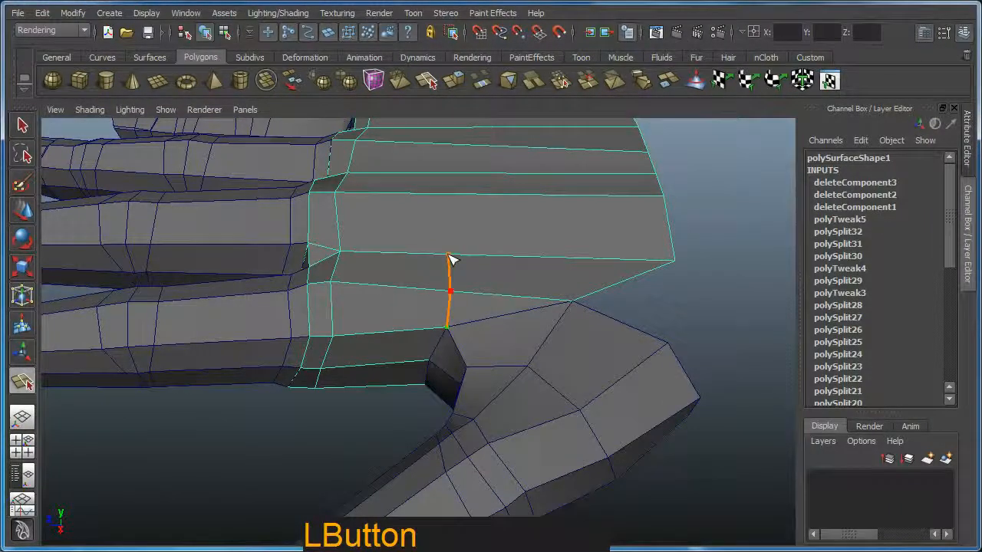
key("Return")
left_click_drag(561, 287, 565, 322, "alt")
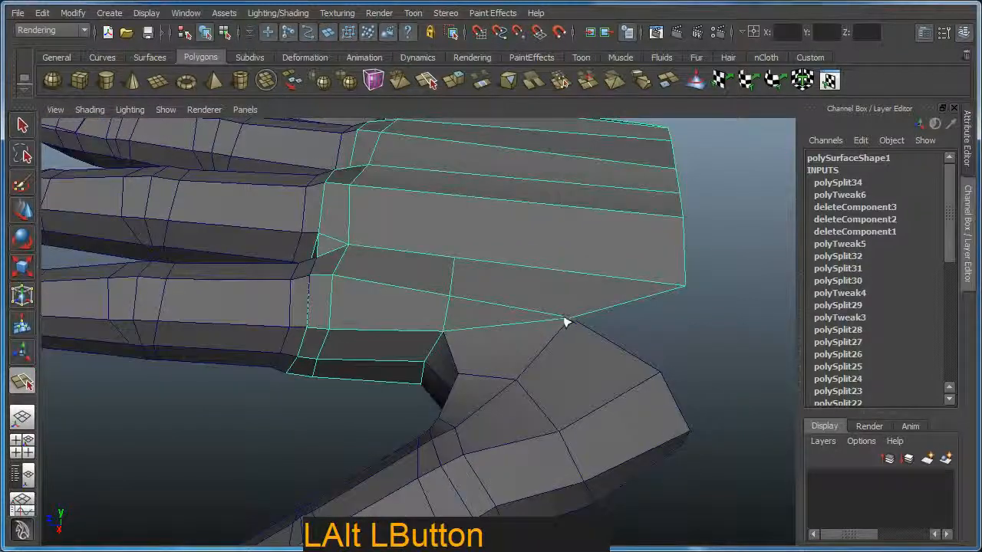
left_click(580, 321)
key("ctrl+z")
left_click(574, 323)
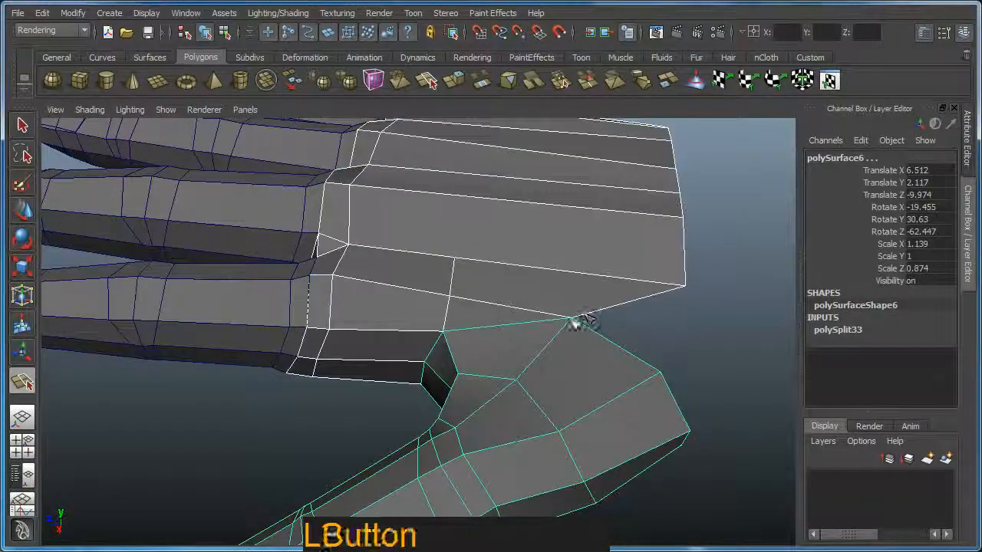
right_click(579, 322)
key("w")
key("ctrl+z")
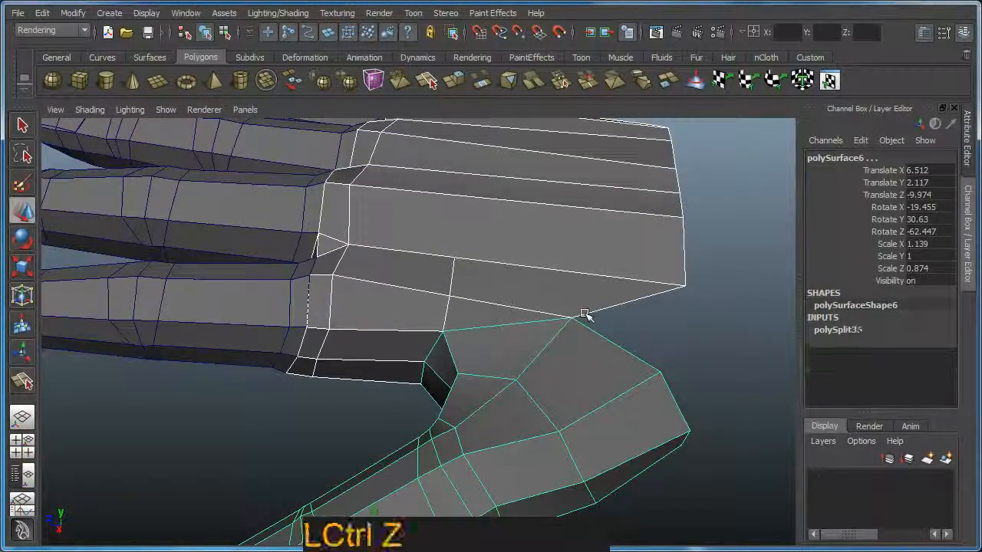
Step: Cut edges from the palm's corner at the thumb across the adjacent strips, and extend the web-corner cut by one strip
left_click(587, 312)
key("y")
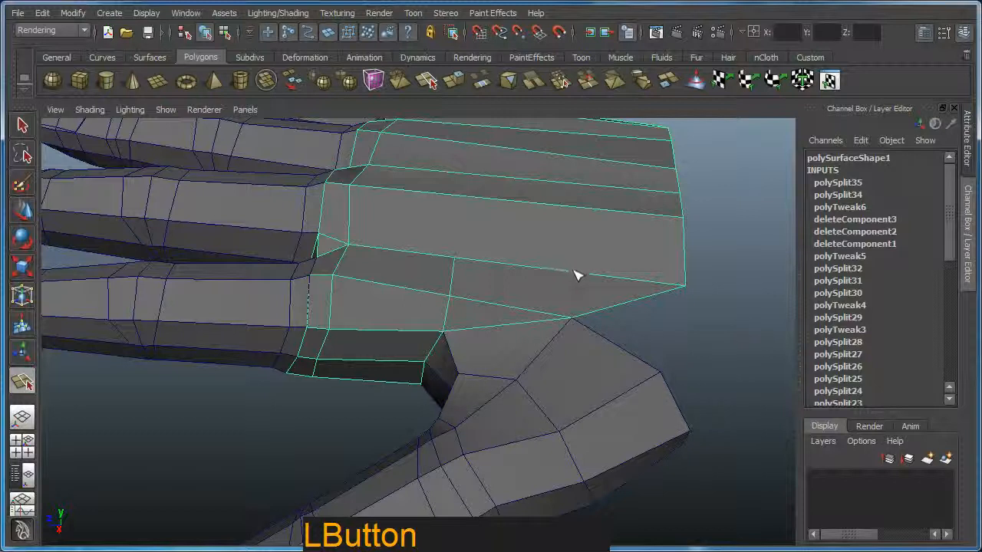
right_click(574, 298)
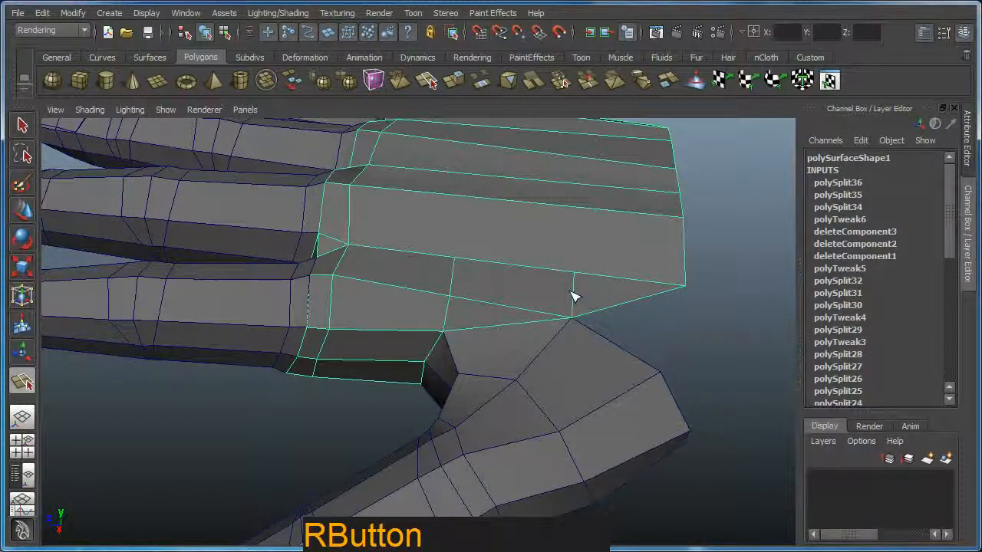
left_click(580, 280)
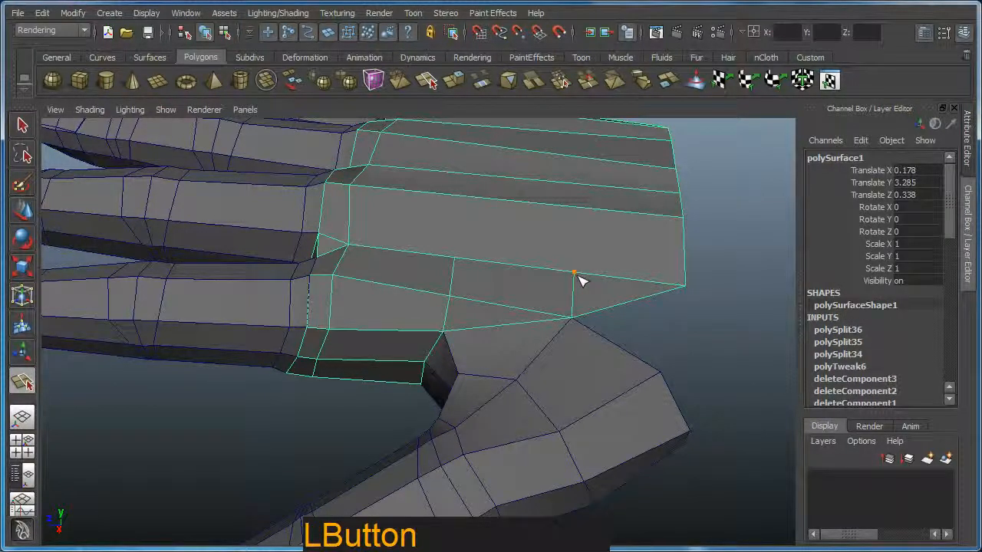
right_click(580, 215)
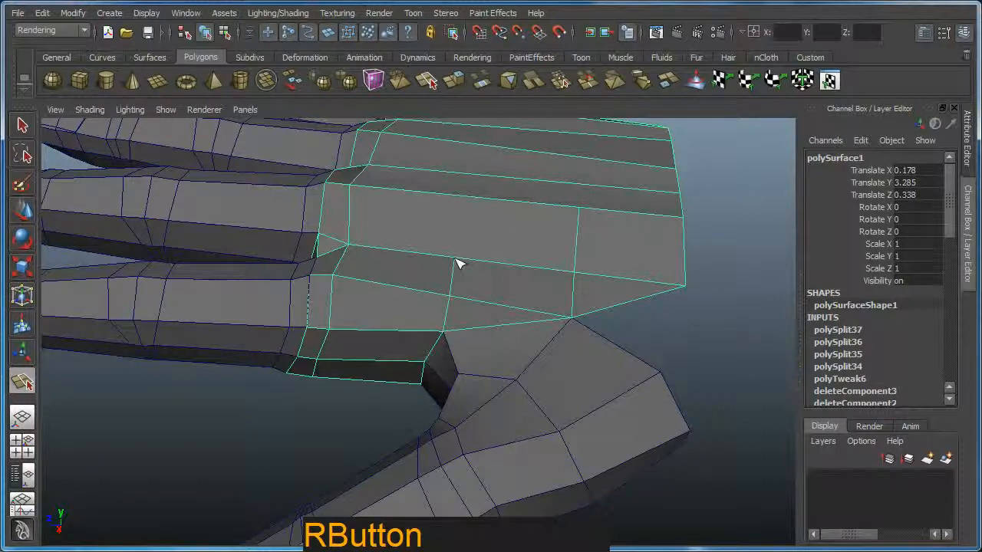
right_click(458, 214)
Step: Move the new palm vertex nearest the web inward and merge the overlapping vertices on the cut closer to the wrist
left_click_drag(462, 210, 520, 288, "alt")
middle_click_drag(520, 288, 477, 329, "alt")
left_click_drag(478, 329, 395, 264, "alt")
key("w")
key("F9")
left_click(421, 286)
left_click(403, 284)
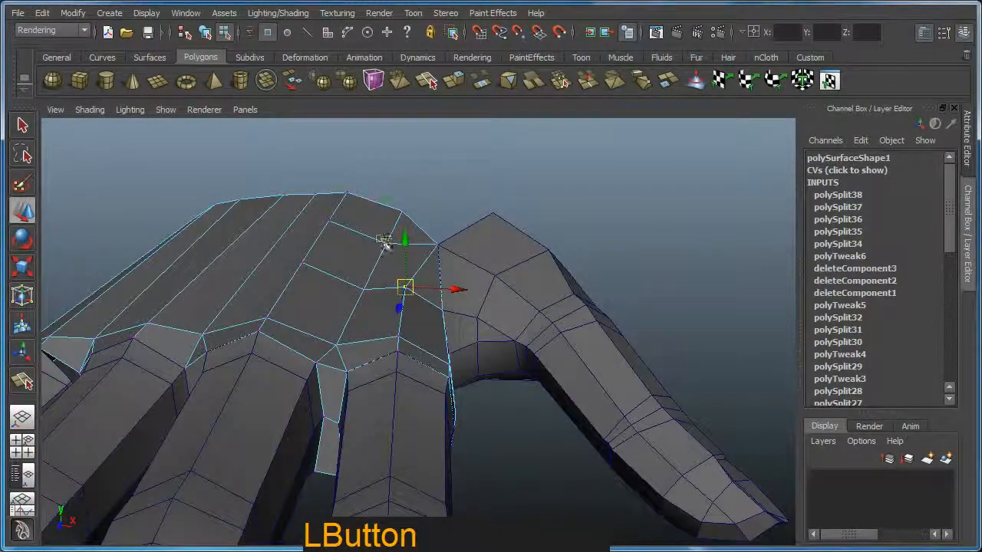
right_click_drag(389, 244, 377, 166, "shift")
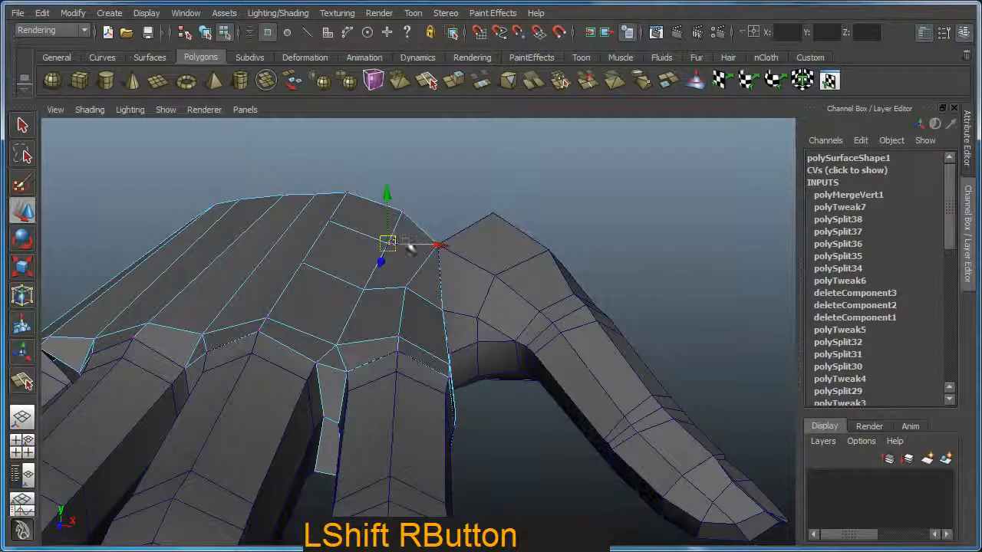
Step: Reposition the neighbouring vertices of the new cuts on the back of the palm to even out the faces
left_click(388, 243)
left_click_drag(368, 243, 368, 300, "alt")
left_click(365, 294)
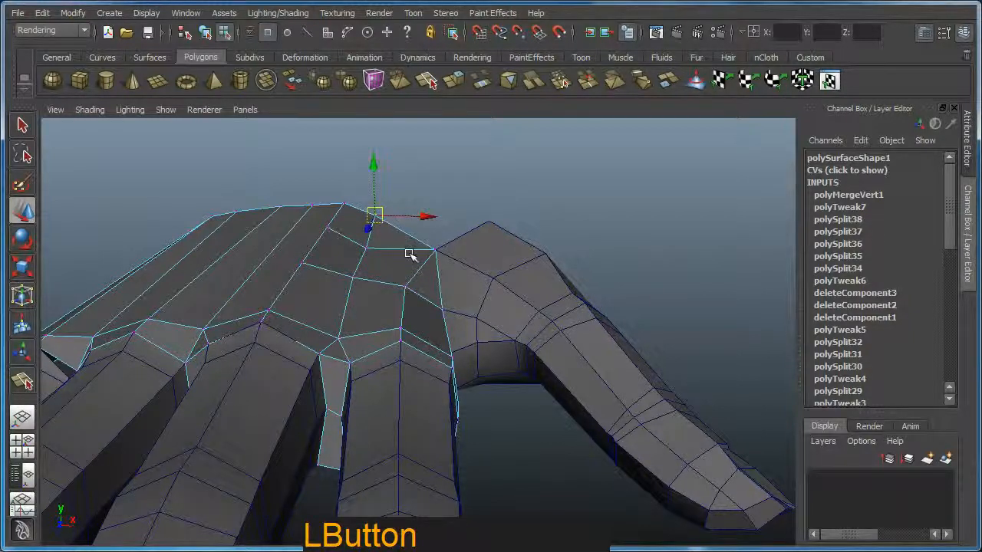
Step: Cut an edge from the inner palm vertex up to the wrist border and delete the diagonal edge beside the thumb
key("y")
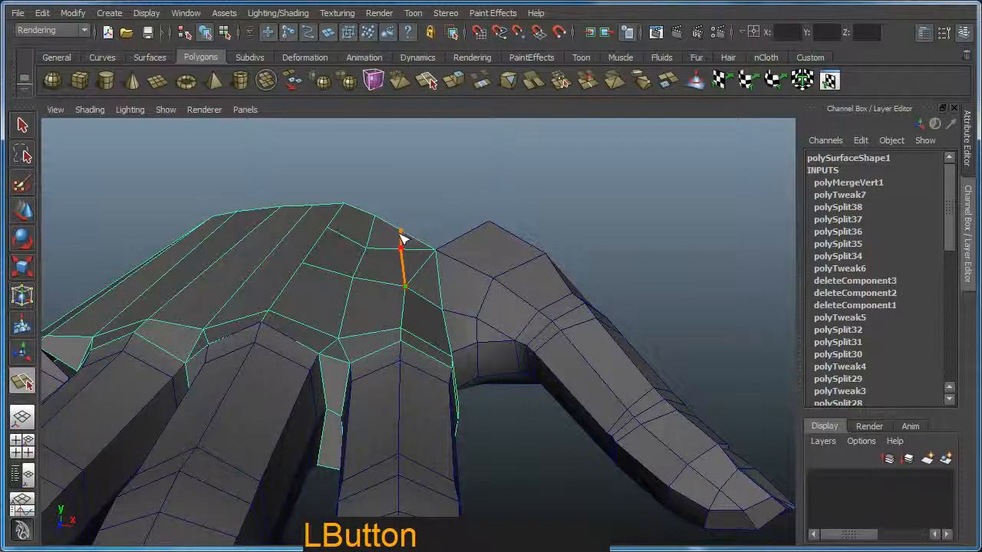
key("w")
left_click_drag(428, 275, 428, 275, "alt")
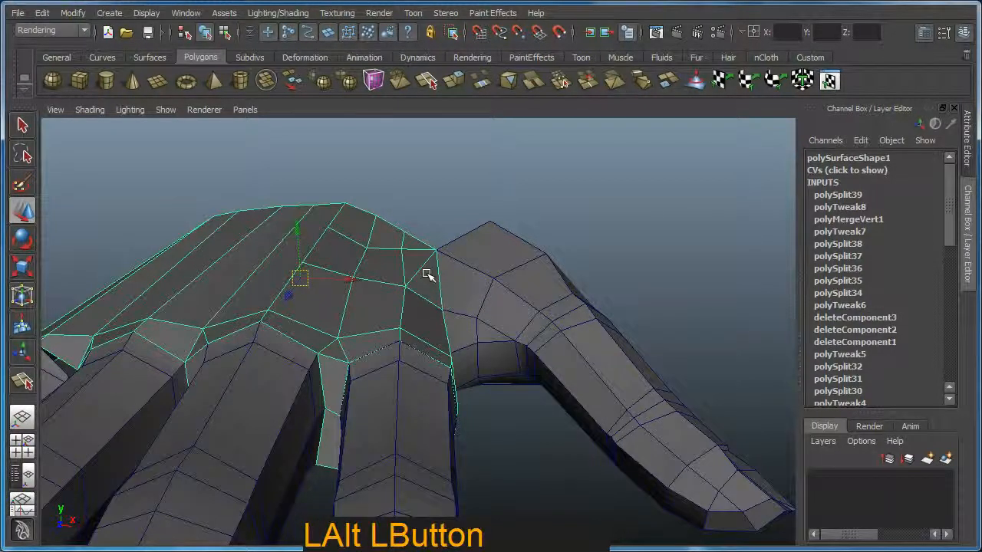
key("F11")
left_click(419, 273)
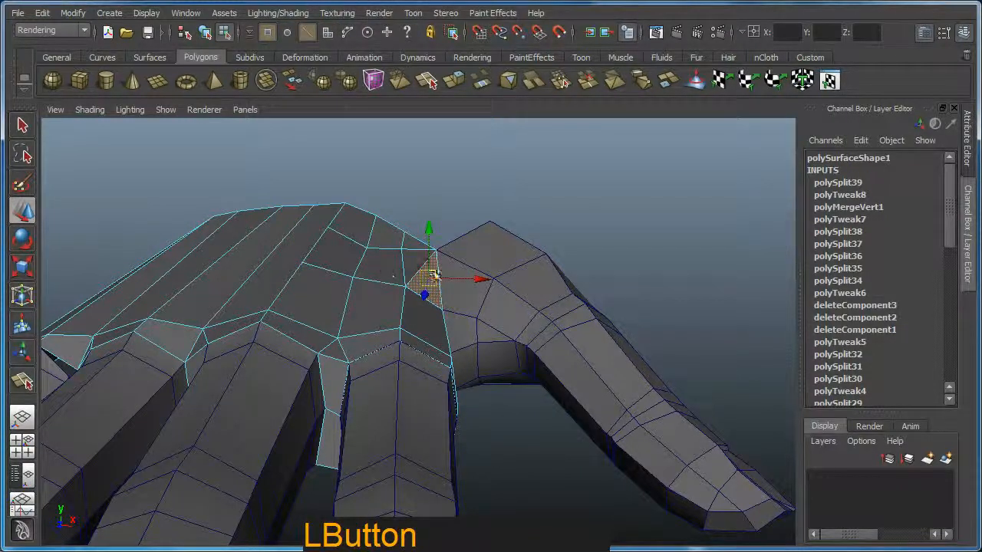
left_click(458, 259)
left_click(429, 267)
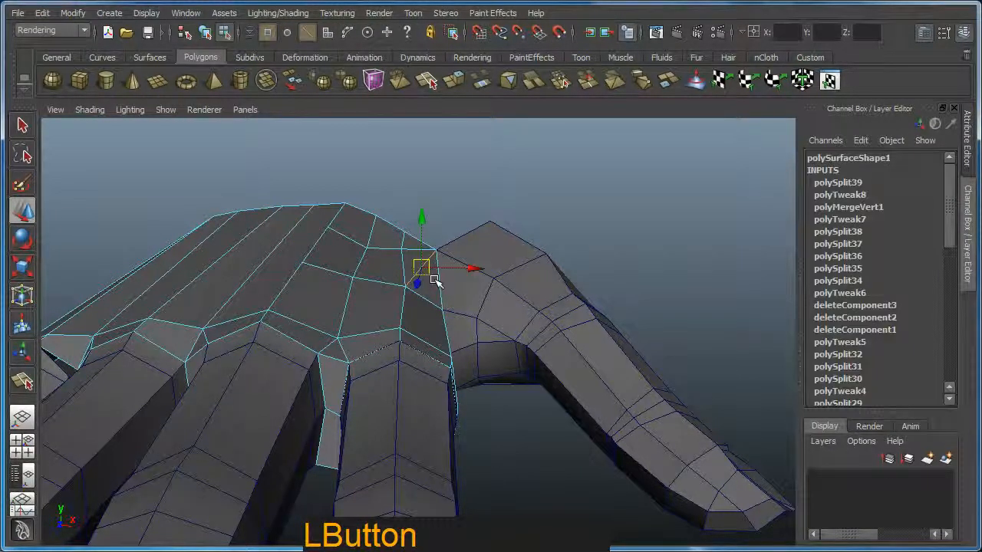
key("Delete")
Step: Snap the new vertex on the palm's wrist border to the nearby corner of the thumb's open end
mouse_move(433, 281)
left_mouse_down("alt")
mouse_move(401, 270)
mouse_move(427, 274)
mouse_move(329, 280)
mouse_move(453, 274)
mouse_move(438, 278)
left_mouse_up("alt")
right_click_drag(438, 279, 445, 287, "alt")
left_click_drag(445, 287, 449, 365, "alt")
key("F9")
left_click(457, 349)
key("v")
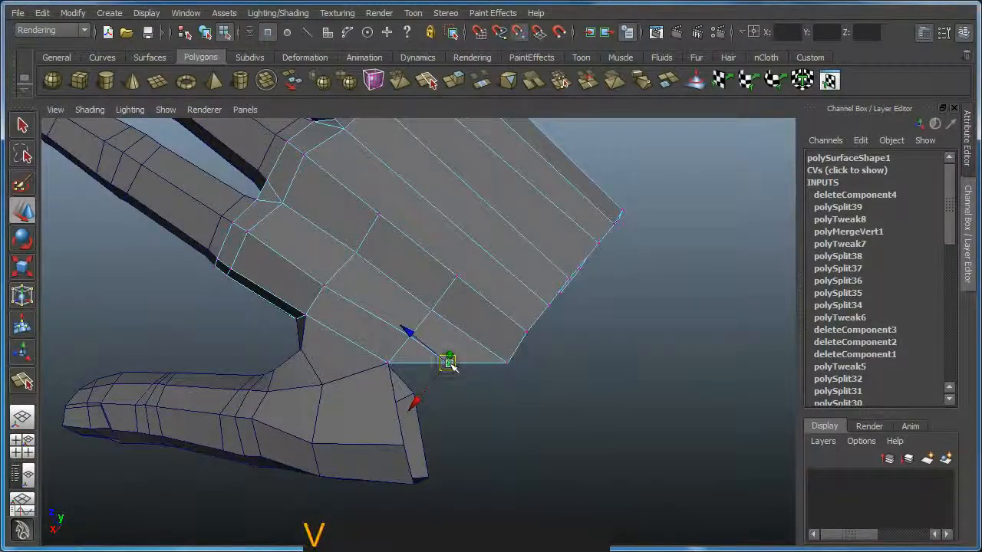
left_click_drag(402, 443, 412, 326, "alt")
Step: Cut a replacement edge from the inner palm vertex to the wrist border and delete the diagonal edge next to the thumb
key("y")
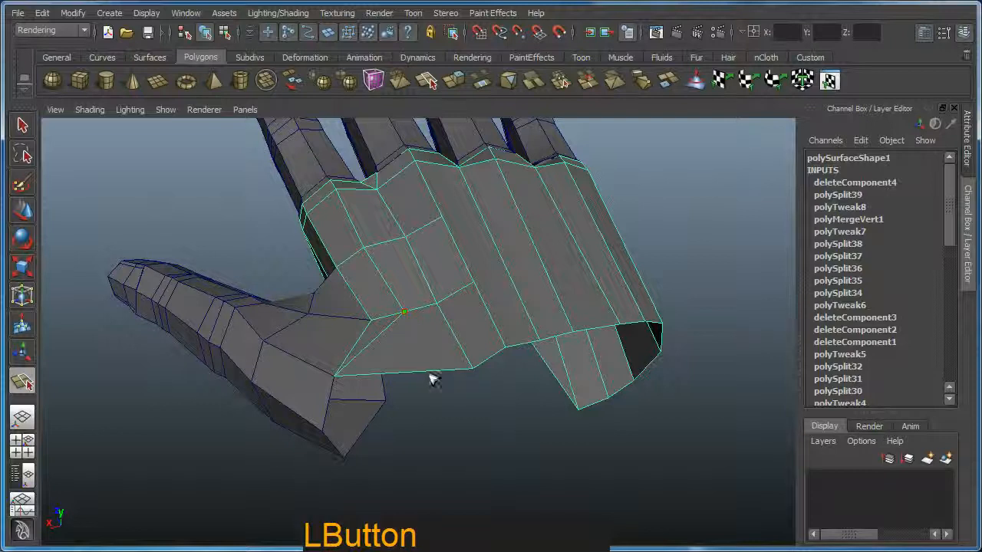
key("Return")
left_click_drag(432, 388, 401, 407, "alt")
key("w")
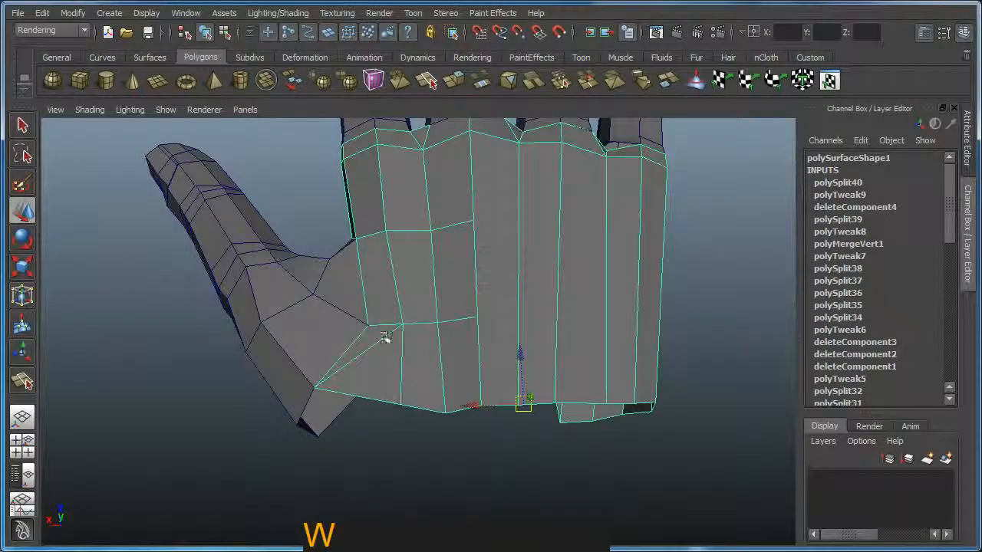
key("F11")
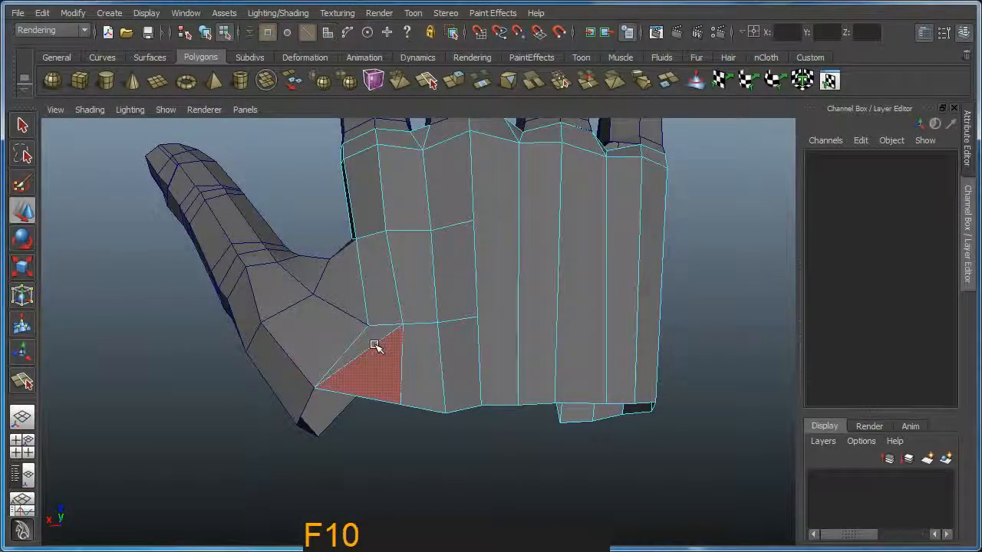
left_click(368, 348)
key("Delete")
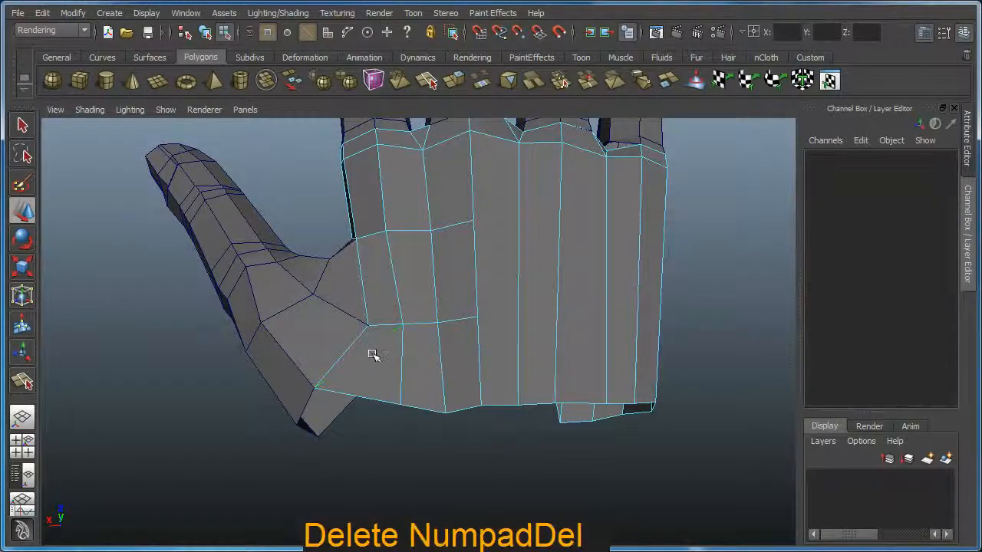
Step: Pull the new wrist-border vertex beside the thumb outward to extend the heel of the palm
left_click_drag(375, 373, 456, 381, "alt")
key("F8")
key("F9")
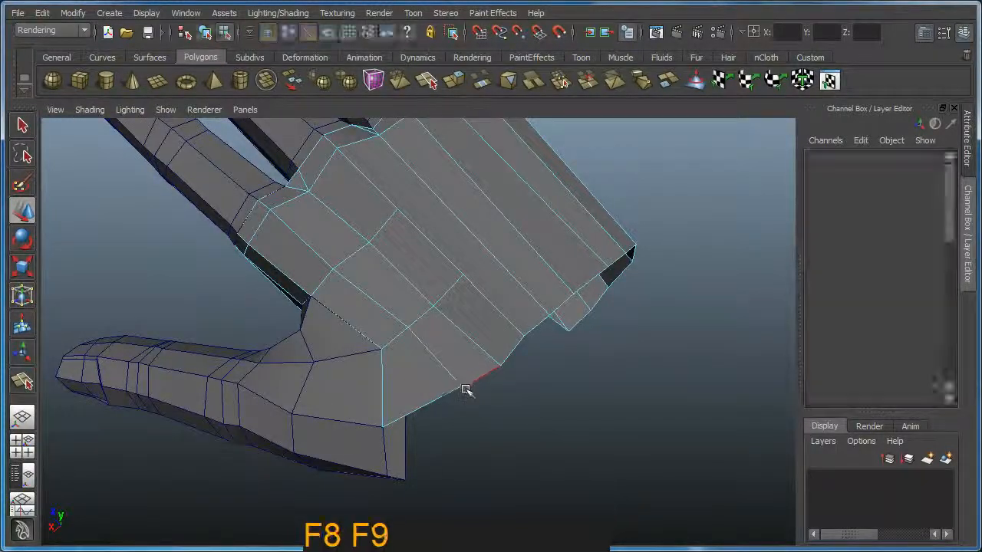
left_click(460, 385)
left_click_drag(461, 387, 466, 432)
Step: Split the palm's open edge along the thumb's base and reposition the palm vertices around the cut
key("y")
right_click(377, 373)
key("F9")
left_click(412, 350)
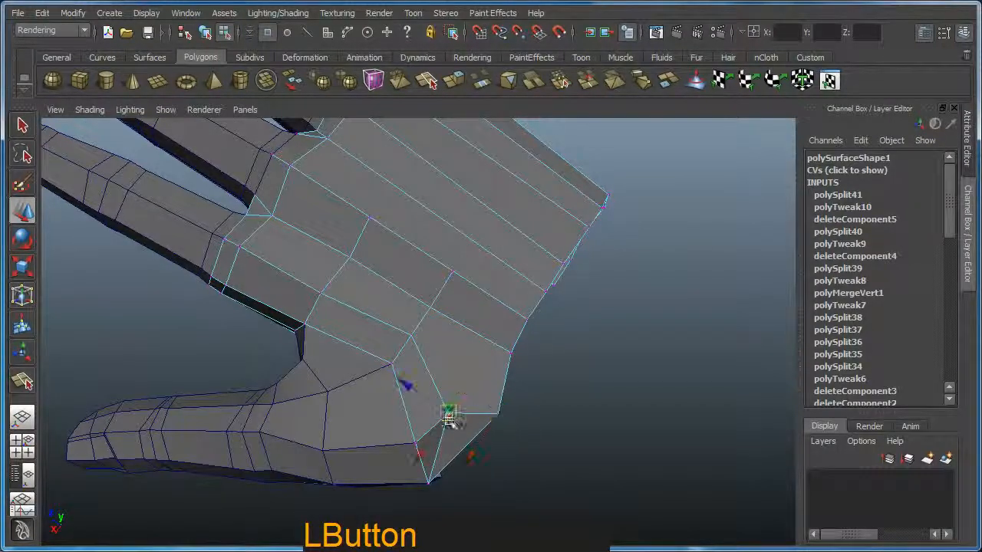
Step: Move the coinciding palm and thumb vertices at the outer wrist corner to refine the hand's outline
left_click_drag(463, 409, 262, 341, "alt")
right_click_drag(523, 336, 475, 333, "alt")
left_click_drag(475, 332, 429, 383, "alt")
right_click_drag(430, 383, 514, 413, "alt")
left_click_drag(488, 400, 498, 418, "alt")
left_click(447, 373)
left_click_drag(479, 369, 479, 360)
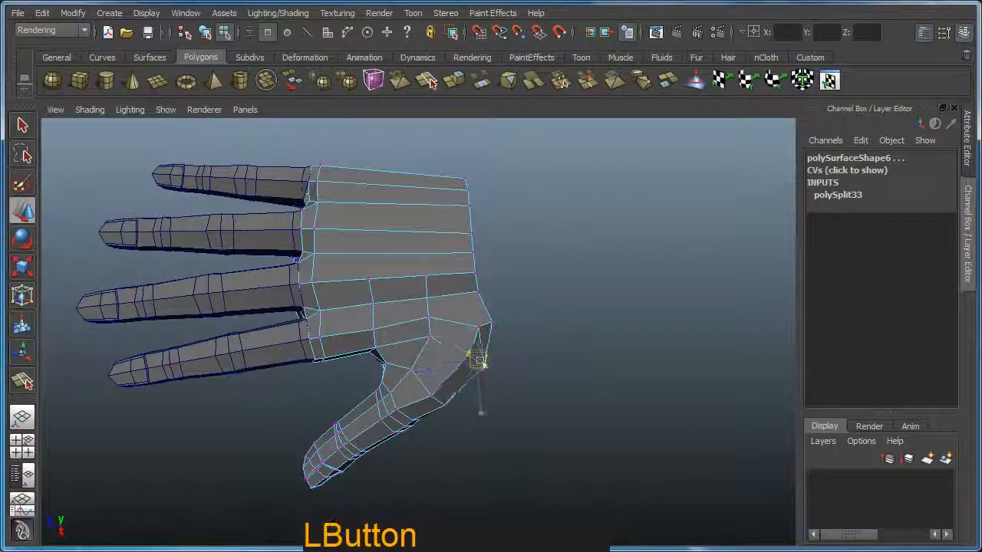
Step: Adjust the vertices on the back of the thumb's base to smooth its transition into the palm
left_click_drag(481, 407, 437, 395, "alt")
left_click(447, 391)
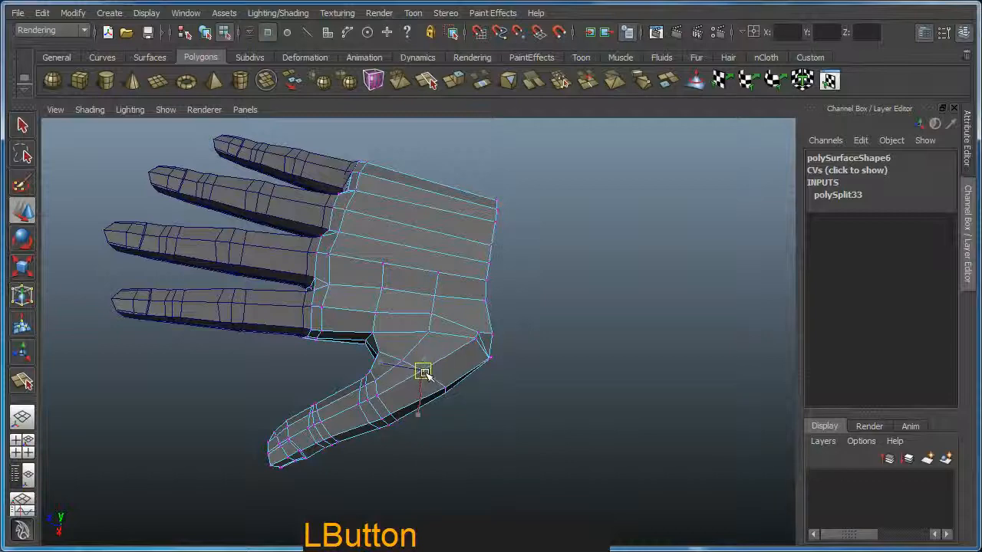
left_click_drag(389, 351, 385, 359, "alt")
right_click_drag(385, 359, 587, 437, "alt")
left_click_drag(588, 438, 476, 385, "alt")
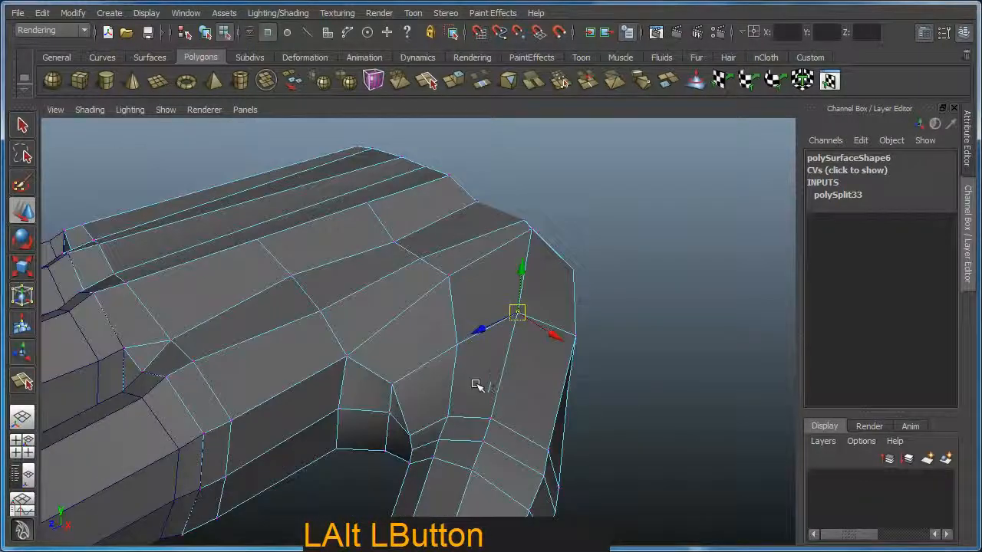
Step: Reposition the palm's wrist-border vertices beside the base of the thumb to refine the heel of the hand
left_click_drag(435, 349, 431, 402, "alt")
left_click(432, 404)
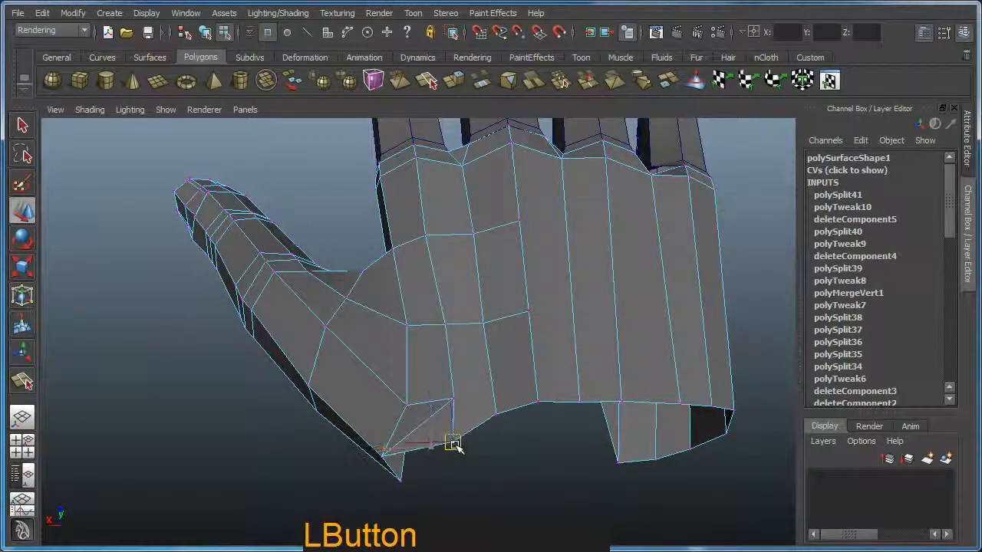
left_click_drag(469, 446, 427, 275, "alt")
mouse_move(424, 316)
left_mouse_down("alt")
mouse_move(432, 320)
mouse_move(427, 308)
left_mouse_up("alt")
left_click(425, 307)
left_click_drag(622, 310, 580, 302, "alt")
left_click(580, 302)
Step: Adjust the palm vertex where the back of the hand meets the thumb's base, undoing the last change before readjusting it
left_click(423, 324)
left_click_drag(426, 325, 454, 322, "alt")
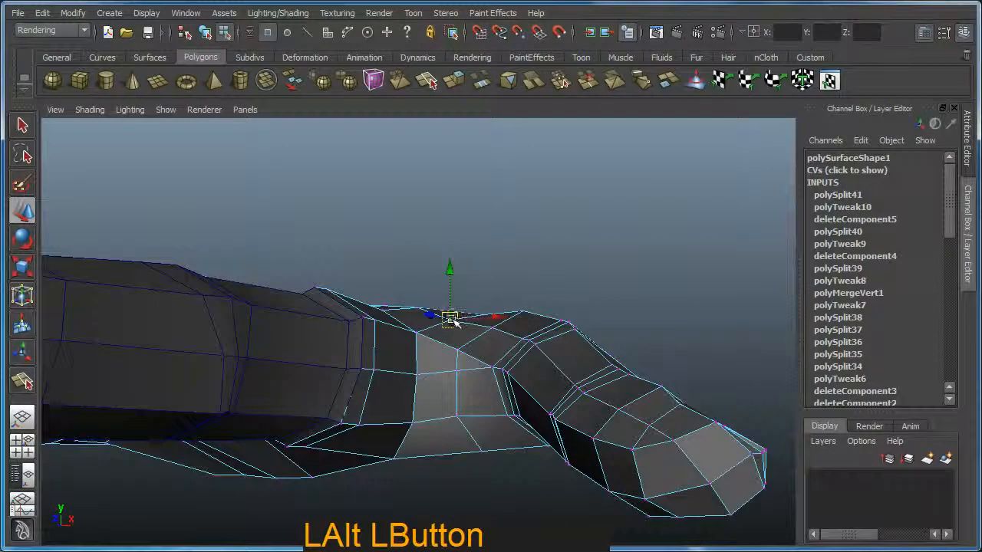
right_click_drag(460, 320, 462, 344, "alt")
key("ctrl+z")
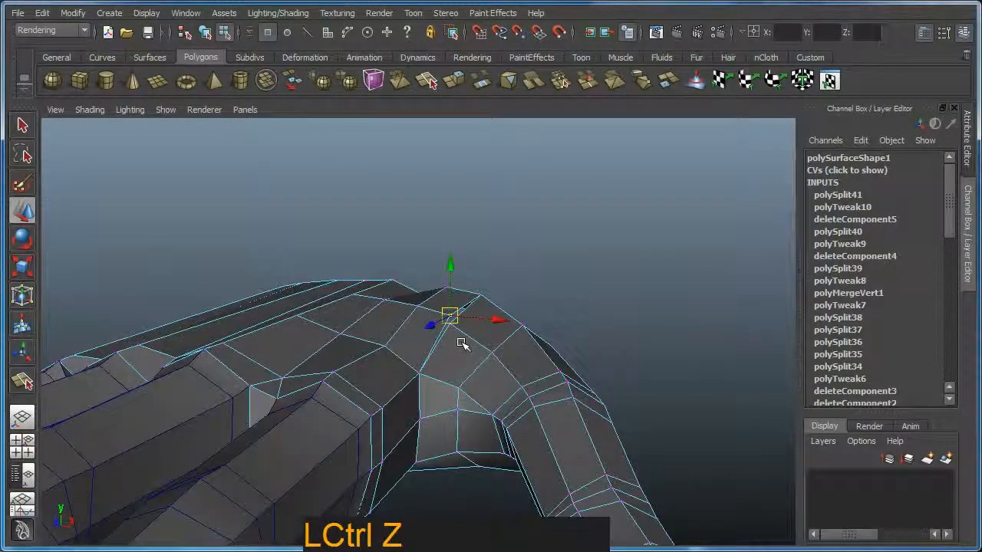
left_click(453, 330)
Step: Fine-tune the vertices on the back of the hand along the seam between the palm and the thumb
left_click_drag(453, 330, 459, 312, "alt")
left_click_drag(460, 312, 382, 330, "alt")
middle_click_drag(382, 330, 459, 336, "alt")
left_click_drag(458, 335, 556, 426, "alt")
left_click(397, 310)
key("ctrl+z")
left_click(411, 347)
left_click(435, 311)
left_click(409, 286)
middle_click_drag(556, 425, 479, 395, "alt")
left_click_drag(479, 395, 521, 369, "alt")
middle_click_drag(522, 369, 482, 377, "alt")
right_click_drag(482, 376, 495, 396, "alt")
key("y")
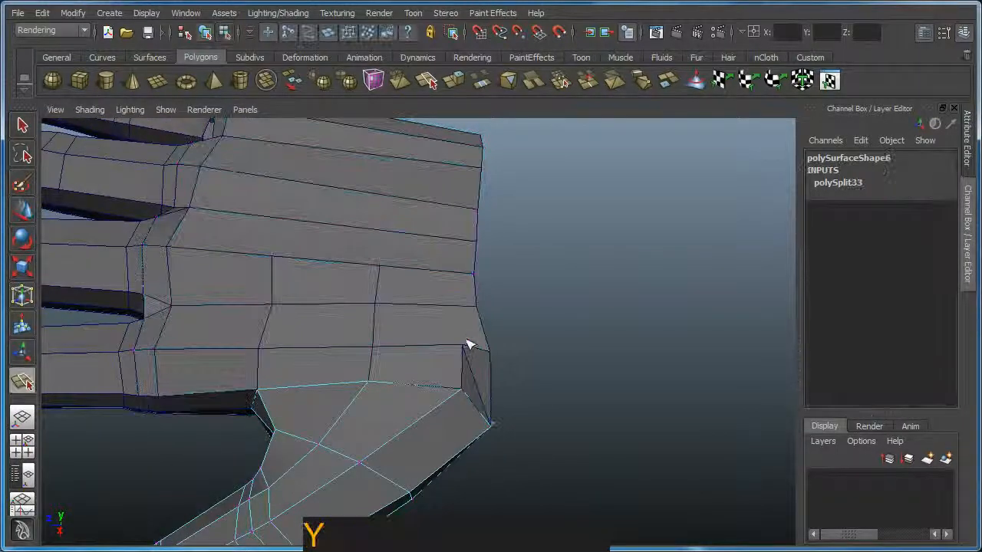
left_click(460, 350)
right_click(465, 350)
key("w")
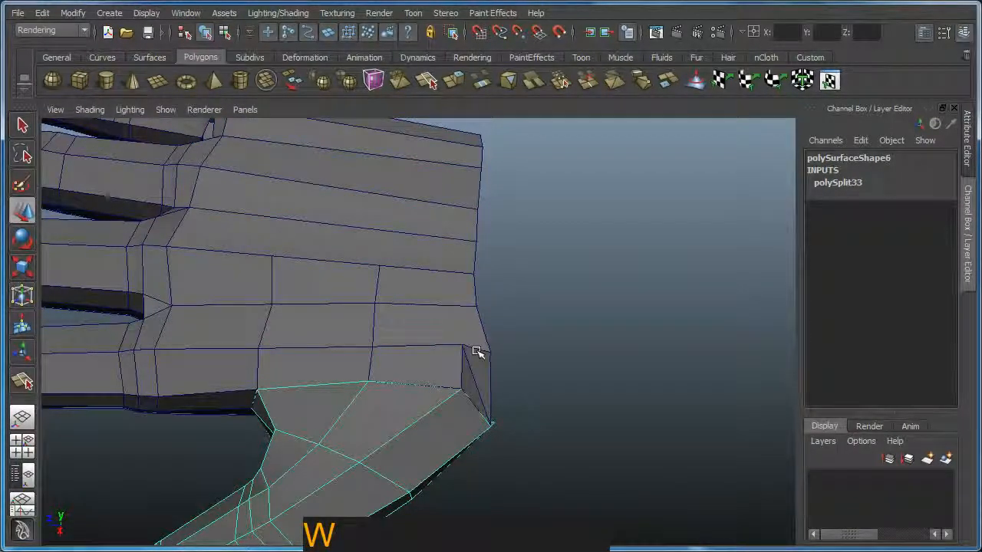
Step: Select the palm mesh and split it between the notch vertex beside the thumb and the neighbouring wrist-border vertex
left_click(480, 356)
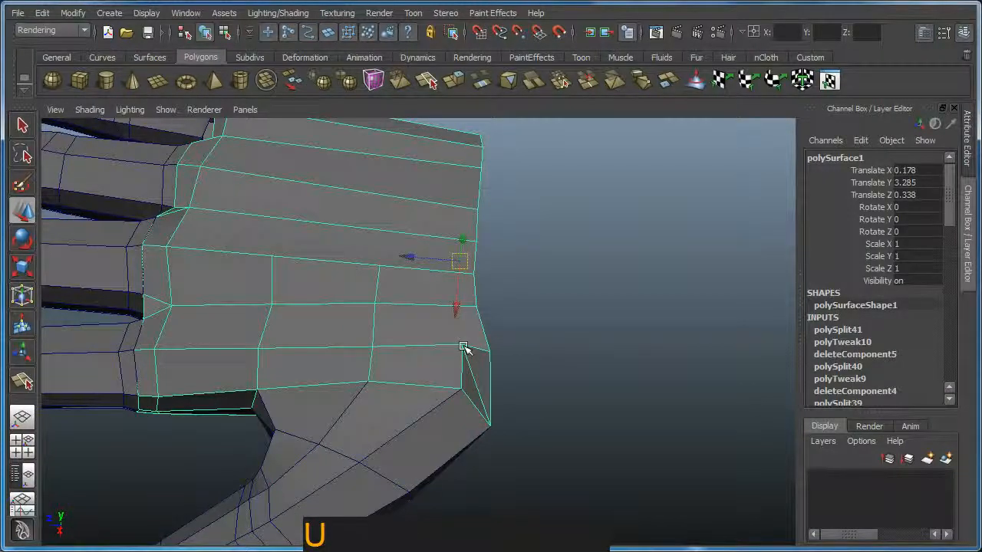
key("y")
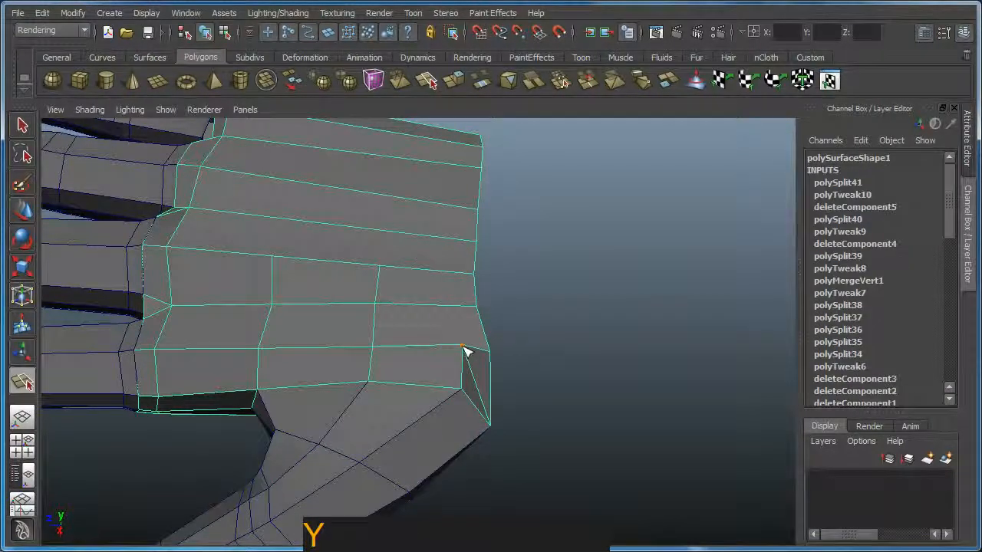
right_click(478, 306)
key("w")
left_click_drag(491, 335, 377, 307, "alt")
key("y")
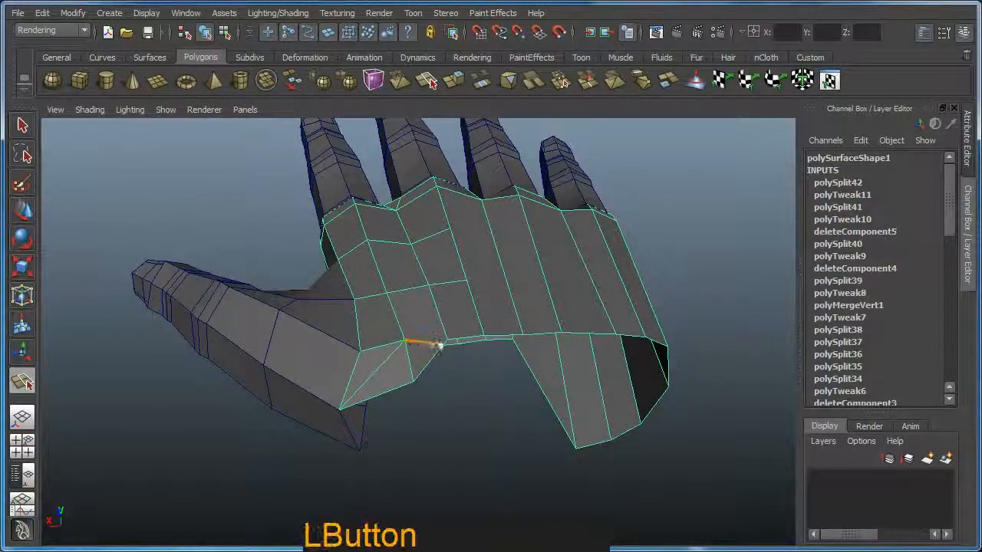
right_click(448, 343)
key("w")
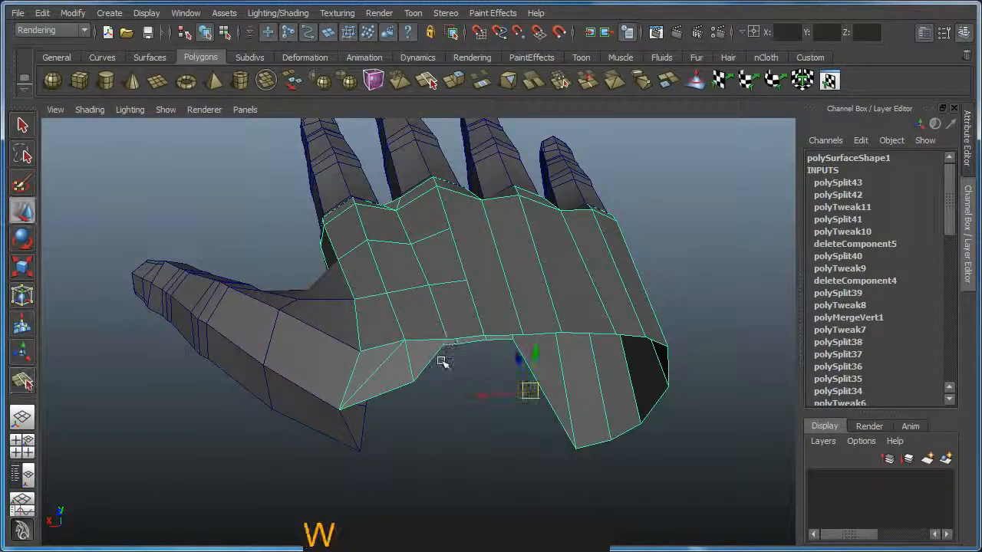
Step: Delete the three leftover faces on the palm's wrist border next to the thumb's base
left_click_drag(438, 357, 460, 377, "alt")
key("F12")
left_click(437, 369)
key("F11")
left_click(434, 365)
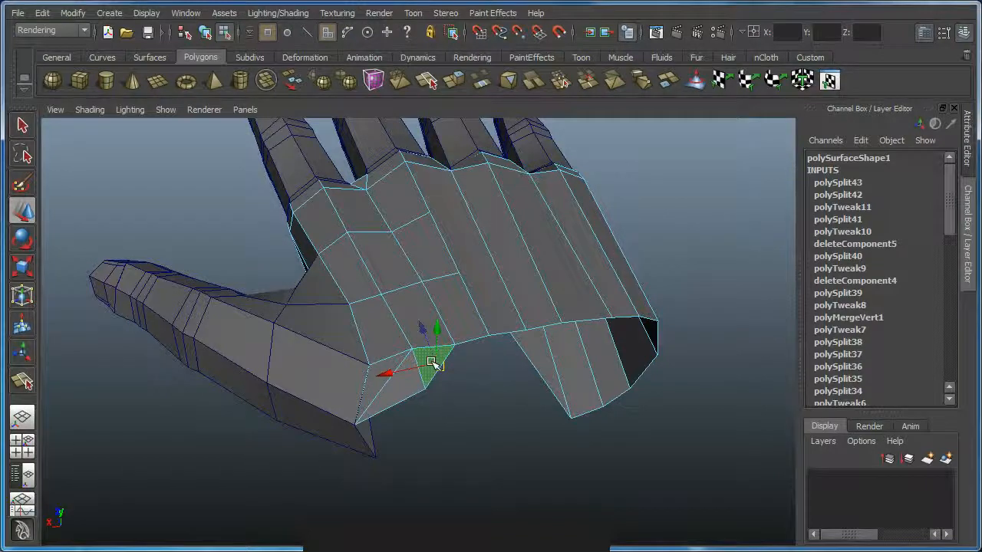
key("Delete")
left_click(394, 375)
key("Delete")
left_click(405, 395)
key("Delete")
Step: Examine the hand's overall shape and the transition between the thumb and palm from several angles
left_click_drag(432, 410, 541, 412, "alt")
right_click_drag(541, 411, 539, 391, "alt")
left_click_drag(539, 391, 559, 351, "alt")
middle_click_drag(559, 351, 548, 417, "alt")
key("w")
left_click(546, 388)
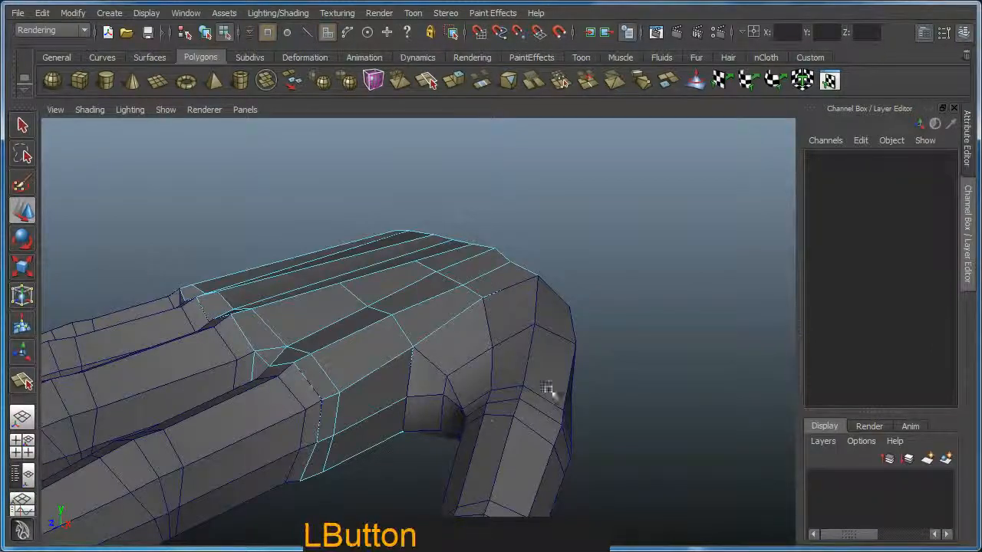
key("F9")
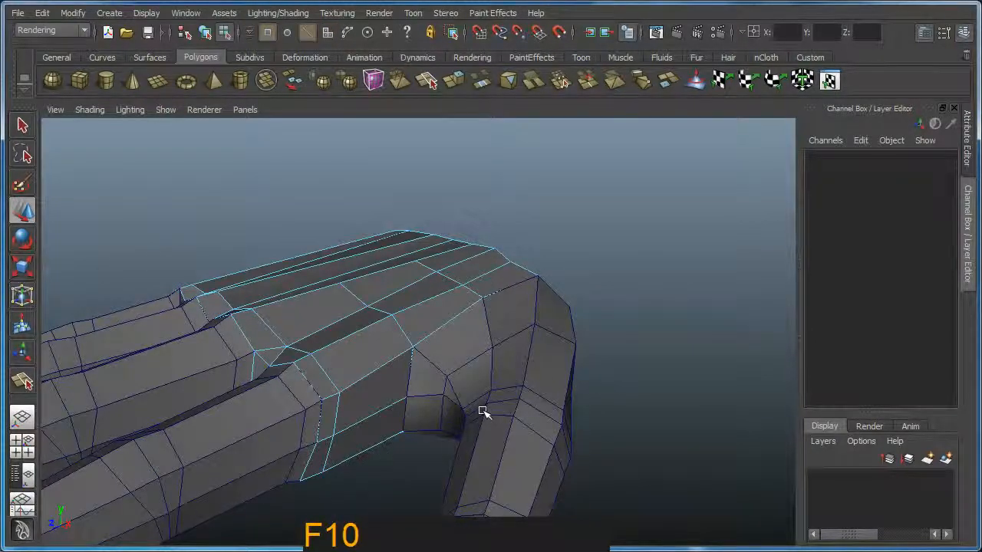
key("F9")
key("F8")
left_click(647, 402)
left_click_drag(646, 401, 555, 405, "alt")
middle_click_drag(554, 405, 438, 325, "alt")
left_click_drag(437, 325, 331, 318, "alt")
right_click_drag(332, 280, 423, 260, "alt")
middle_click_drag(423, 261, 427, 309, "alt")
left_click_drag(427, 309, 564, 395, "alt")
middle_click_drag(563, 395, 542, 386, "alt")
left_click_drag(542, 386, 460, 360, "alt")
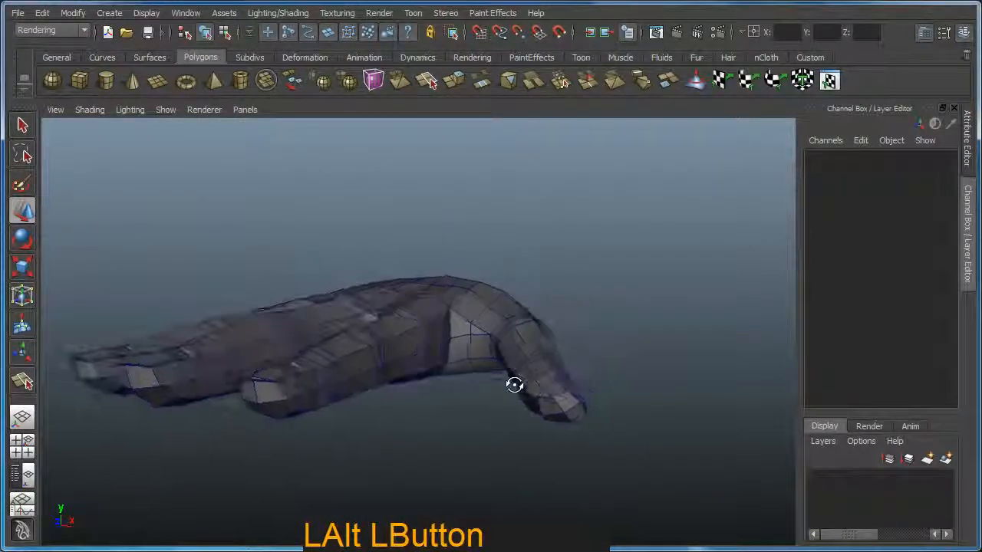
middle_click_drag(460, 361, 574, 329, "alt")
left_click_drag(575, 329, 591, 346, "alt")
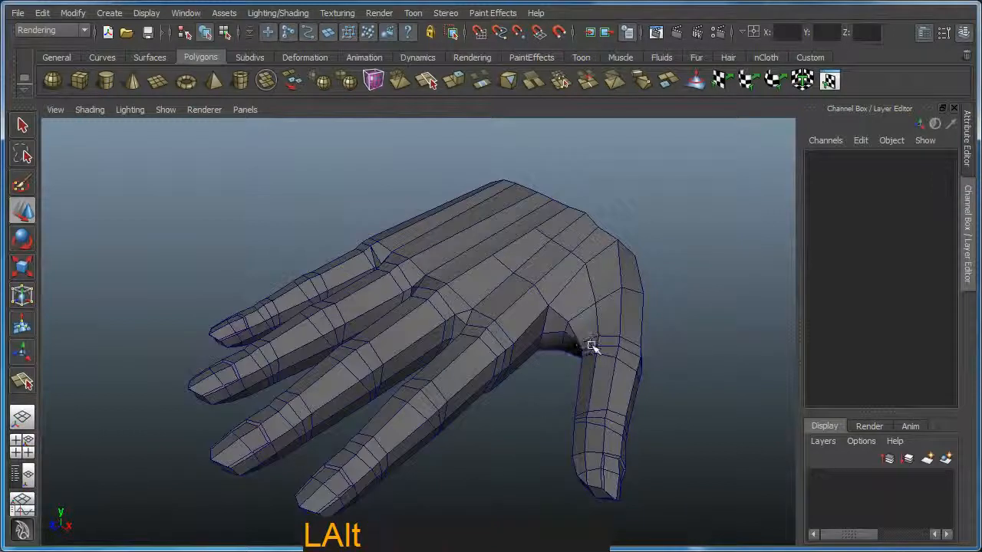
middle_click_drag(591, 345, 557, 346, "alt")
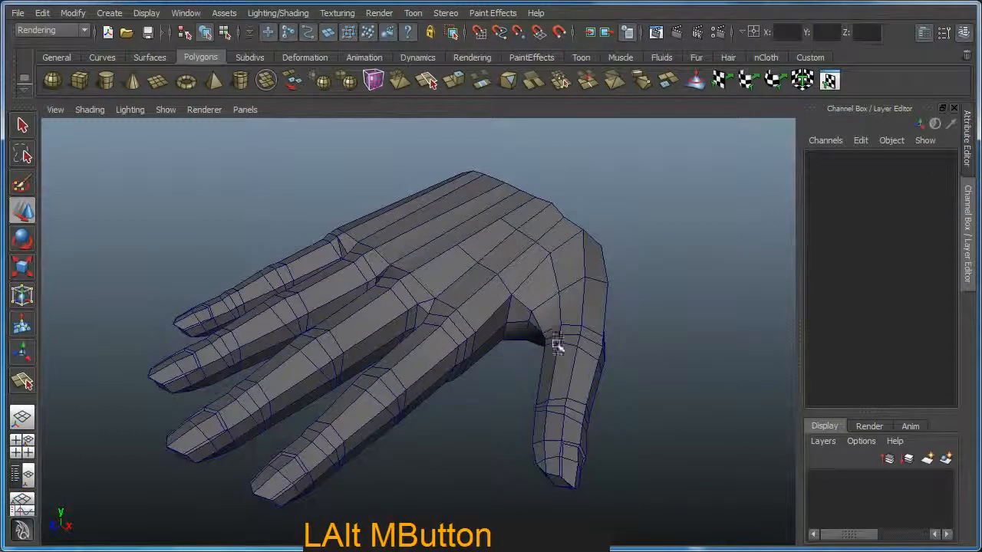
left_click_drag(558, 345, 594, 394, "alt")
middle_click_drag(593, 394, 574, 313, "alt")
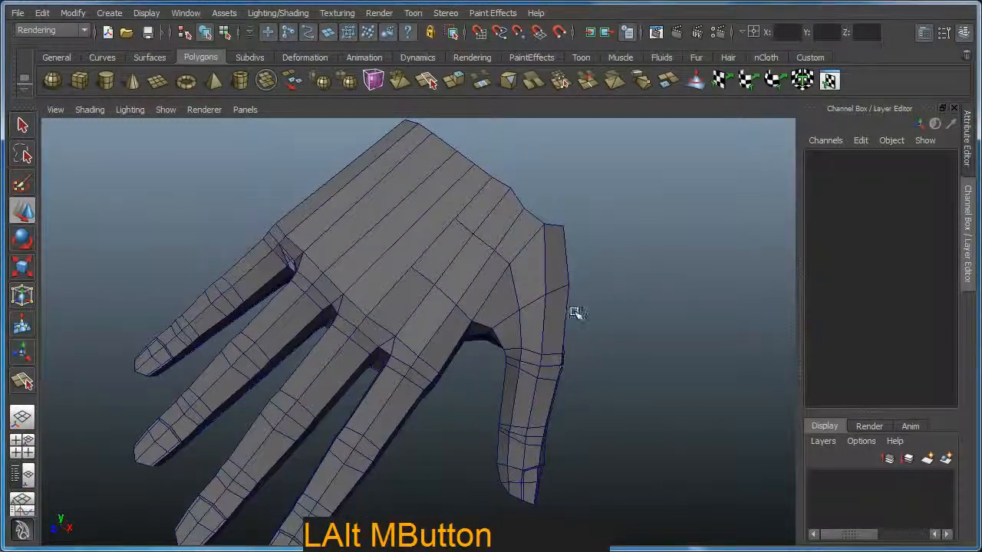
Step: Select the vertices on the outer side of the thumb's base and move them to refine its contour
left_click(570, 296)
key("F9")
left_click(529, 307)
left_click(549, 296)
left_click(603, 278)
left_click(546, 295)
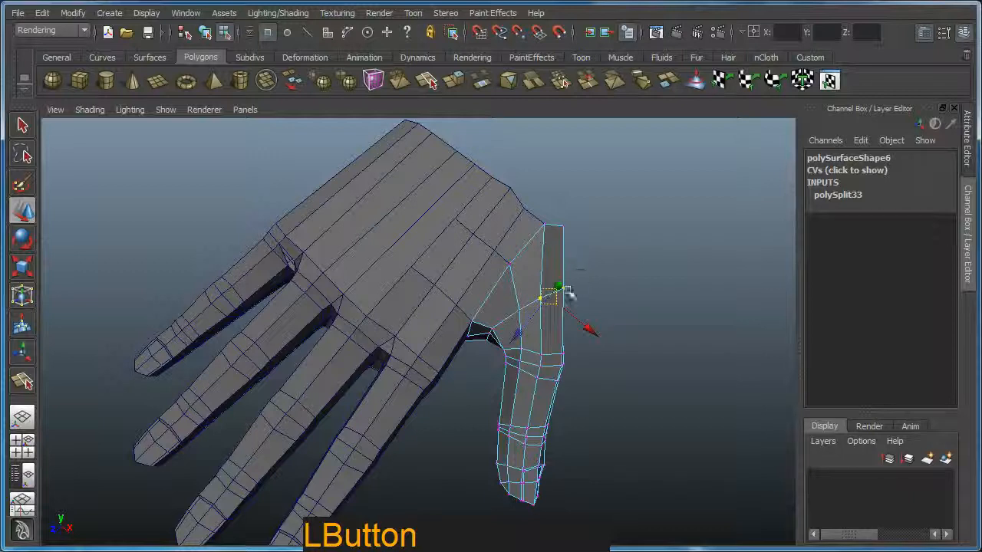
left_click_drag(561, 294, 397, 230, "alt")
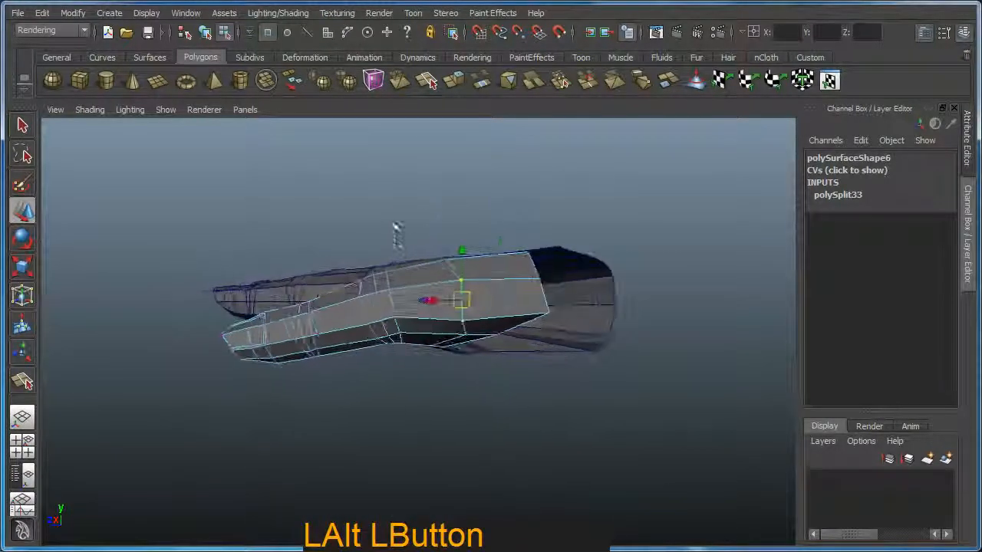
left_click_drag(463, 302, 427, 242)
left_click(446, 341)
mouse_move(427, 242)
middle_mouse_down("alt")
mouse_move(438, 302)
mouse_move(415, 238)
middle_mouse_up("alt")
left_click(403, 234)
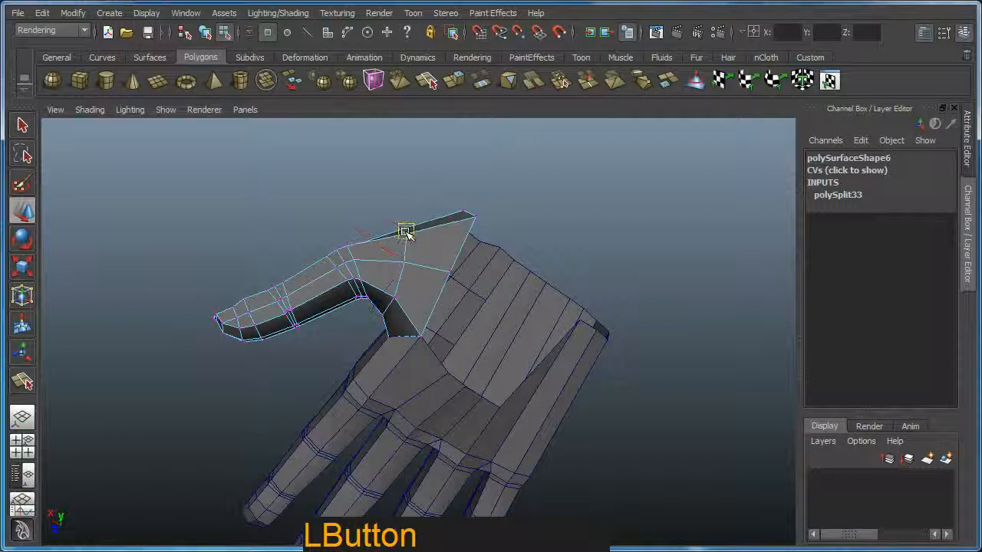
Step: Adjust individual vertices around the thumb's base to round its cross-section
left_click_drag(394, 238, 511, 256, "alt")
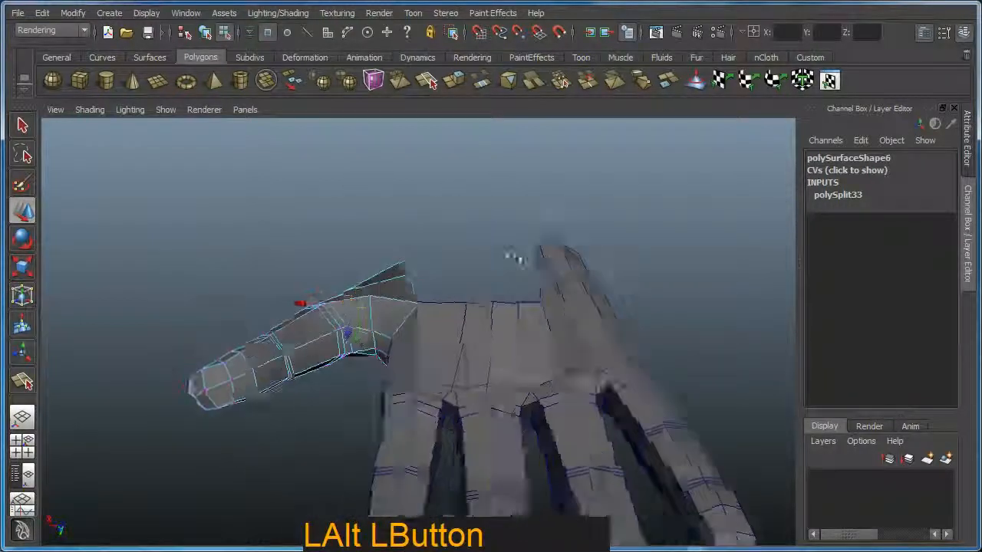
right_click_drag(511, 256, 495, 325, "alt")
left_click_drag(495, 326, 373, 401, "alt")
left_click(390, 353)
left_click_drag(390, 353, 344, 329, "alt")
left_click(346, 324)
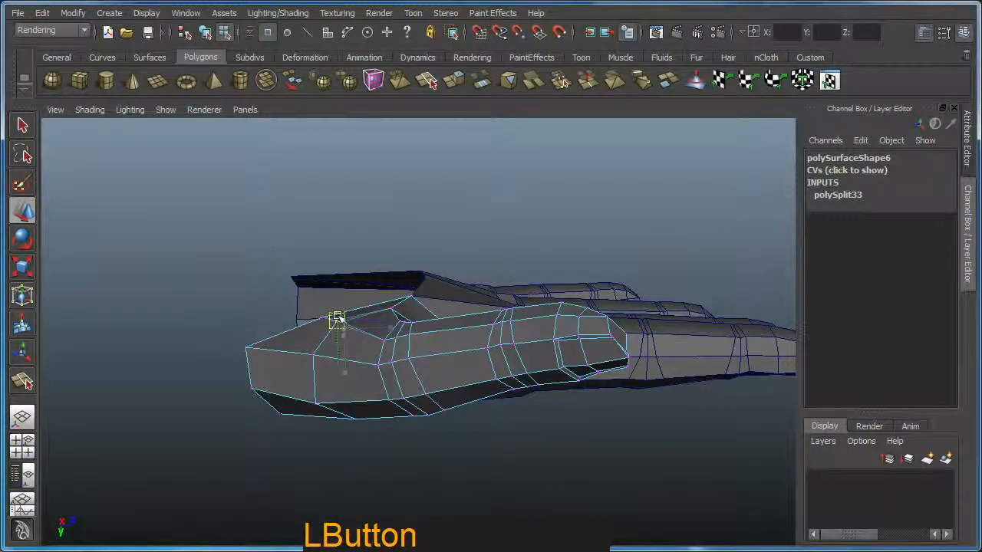
left_click_drag(323, 307, 257, 340, "alt")
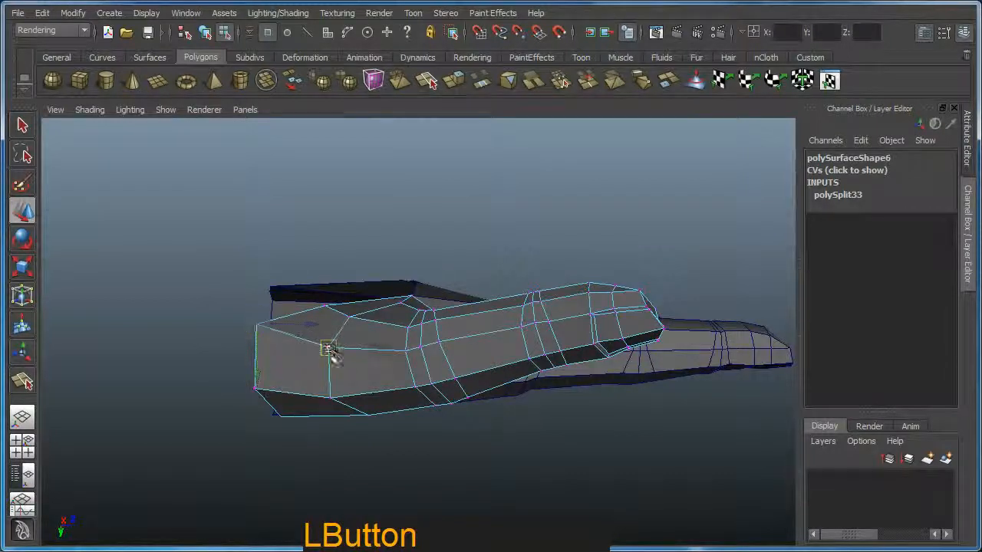
Step: Snap the palm's open-edge vertex nearest the thumb onto the thumb's border vertex
left_click_drag(346, 365, 498, 443, "alt")
middle_click_drag(498, 443, 447, 412, "alt")
left_click_drag(447, 412, 509, 416, "alt")
left_click(471, 390)
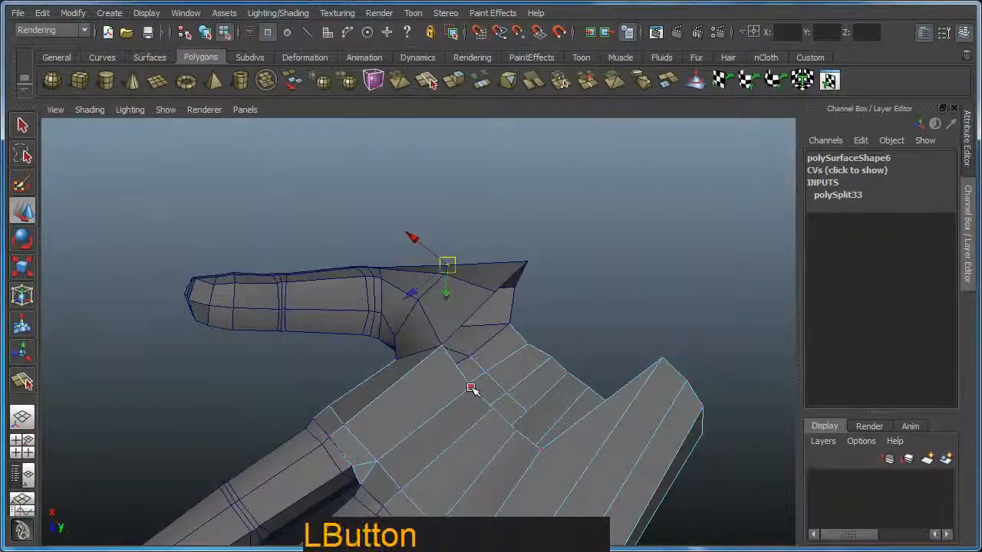
key("v")
left_click_drag(471, 389, 494, 296)
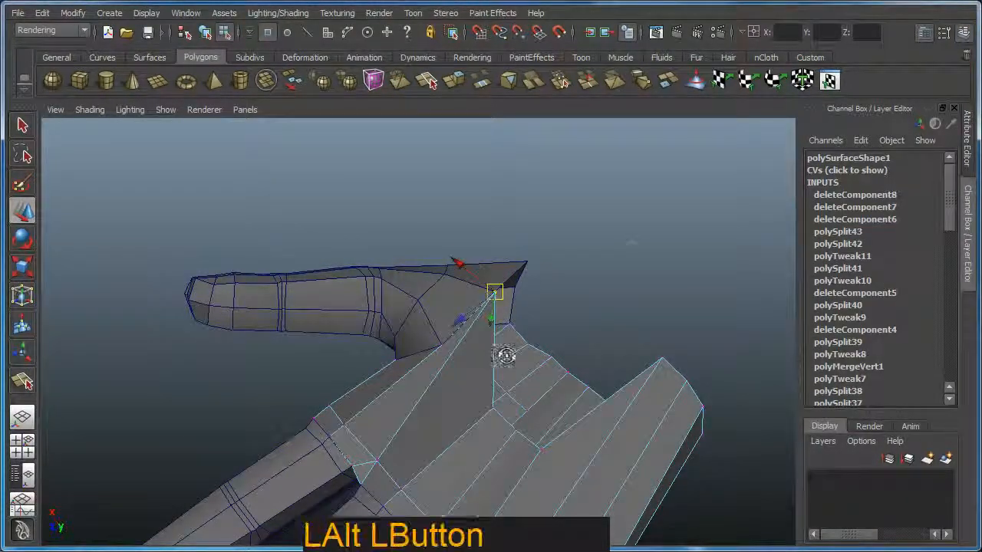
Step: Split the stretched palm face with an edge running from beside the thumb's border to the palm's open-edge corner
left_click_drag(504, 355, 549, 393, "alt")
middle_click_drag(549, 392, 547, 381, "alt")
right_click_drag(547, 381, 516, 381, "alt")
key("y")
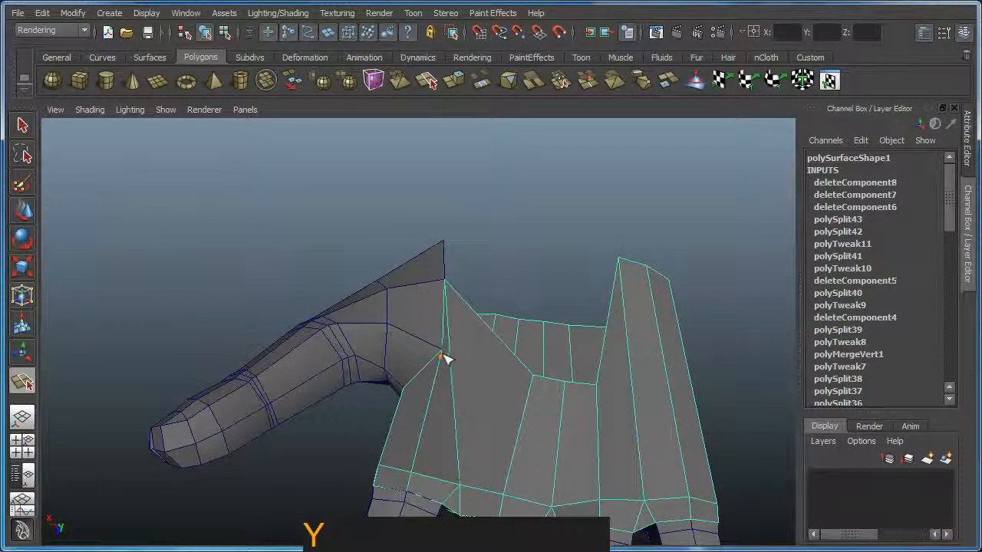
right_click(535, 383)
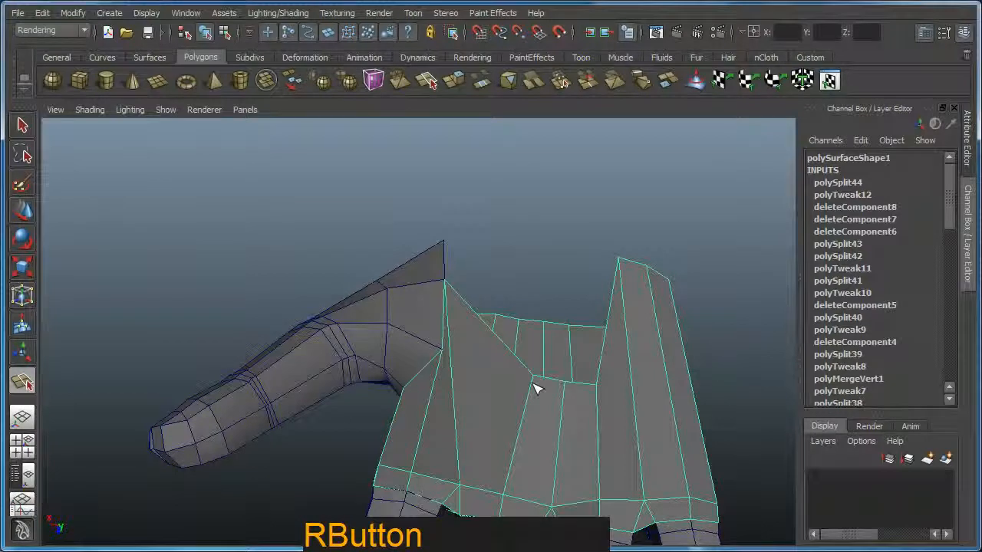
key("y")
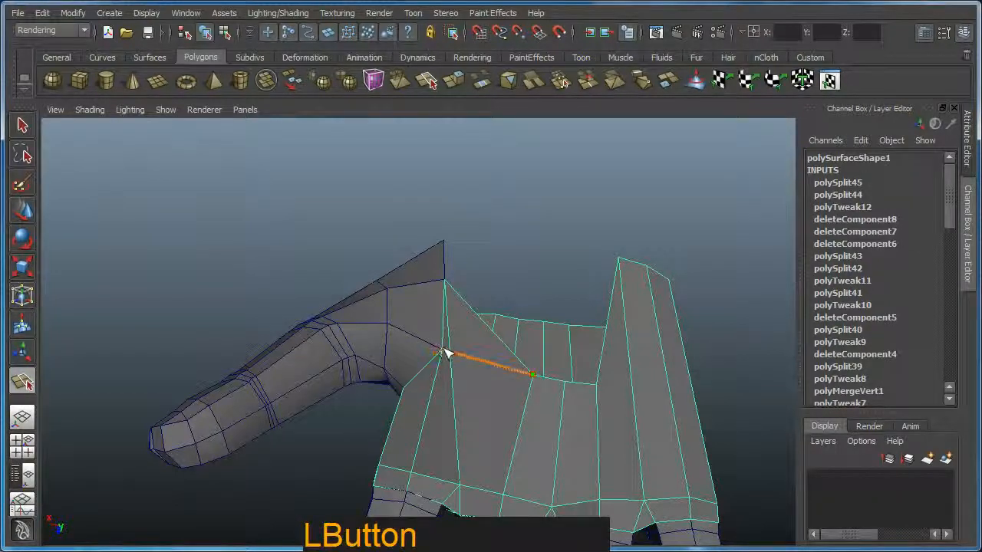
key("w")
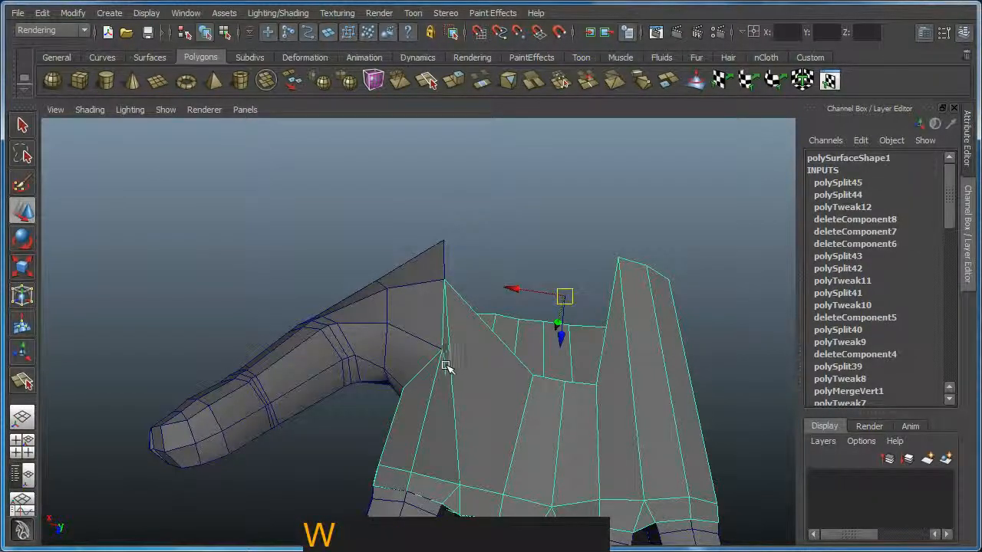
key("y")
left_click(448, 356)
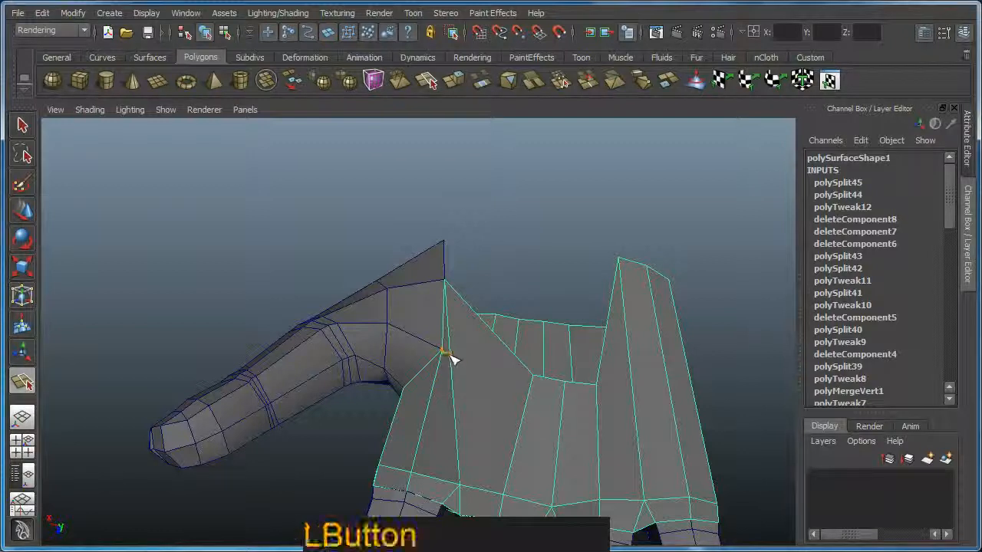
right_click(537, 383)
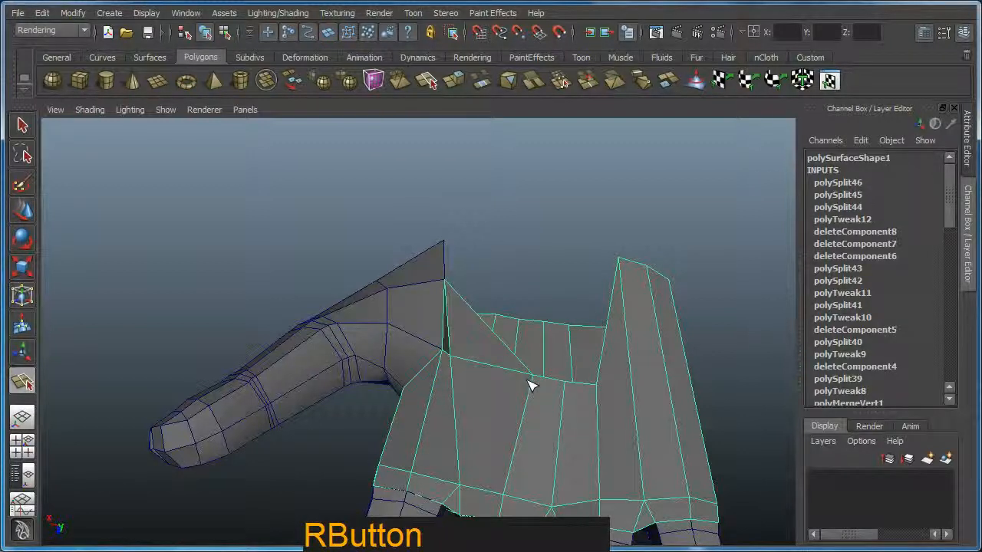
Step: Move the new cut's end vertex beside the thumb to fit the palm against the thumb's border
key("F9")
key("w")
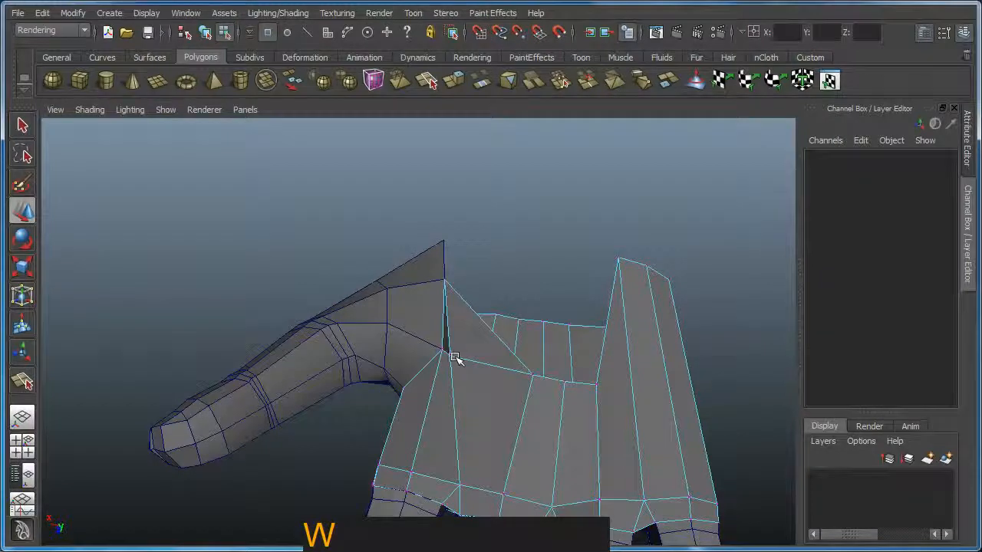
left_click(446, 352)
left_click_drag(447, 351, 549, 308)
Step: Adjust the heights of the vertices along the open edge of the palm's underside toward the little-finger side
left_click_drag(550, 307, 527, 315, "alt")
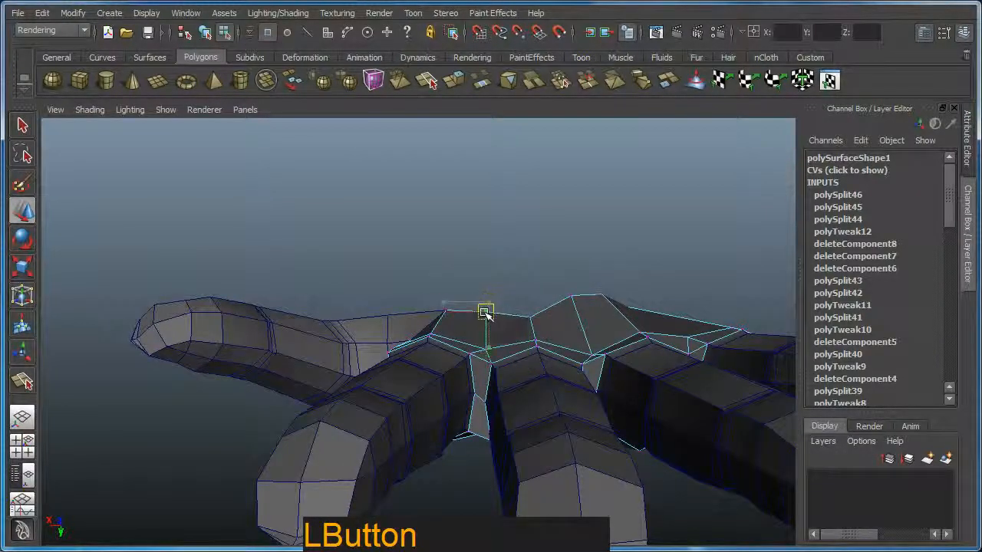
left_click_drag(487, 313, 568, 328, "alt")
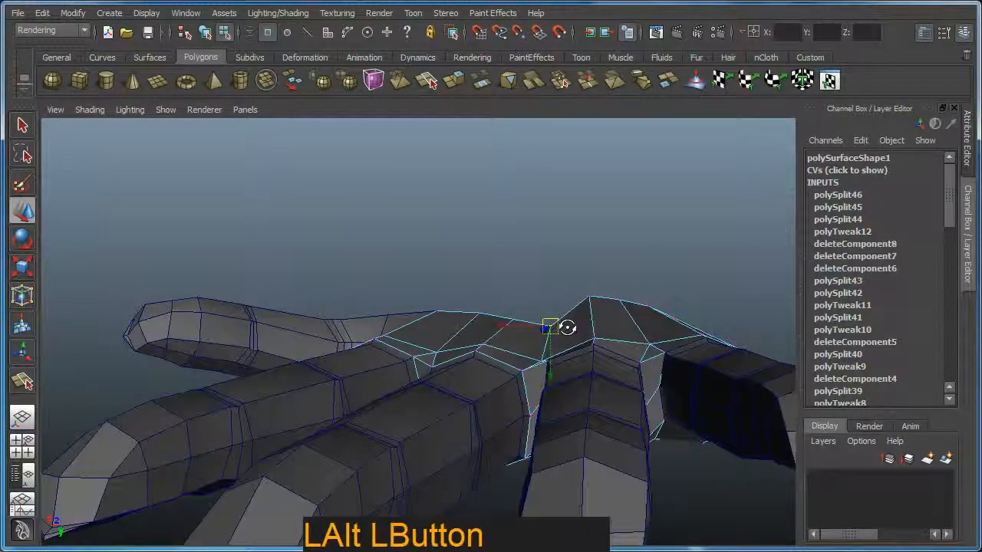
left_click(588, 296)
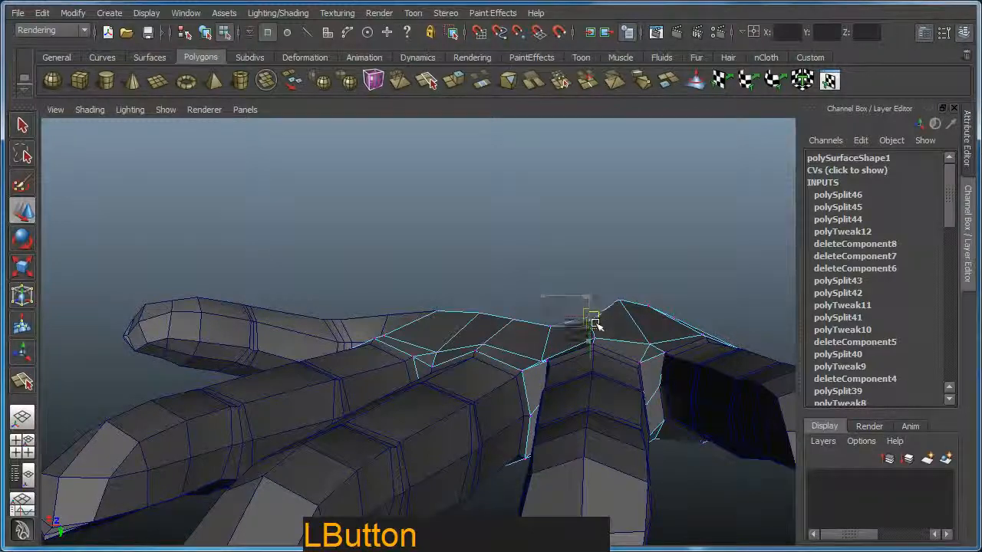
left_click_drag(676, 324, 653, 320, "alt")
left_click(640, 309)
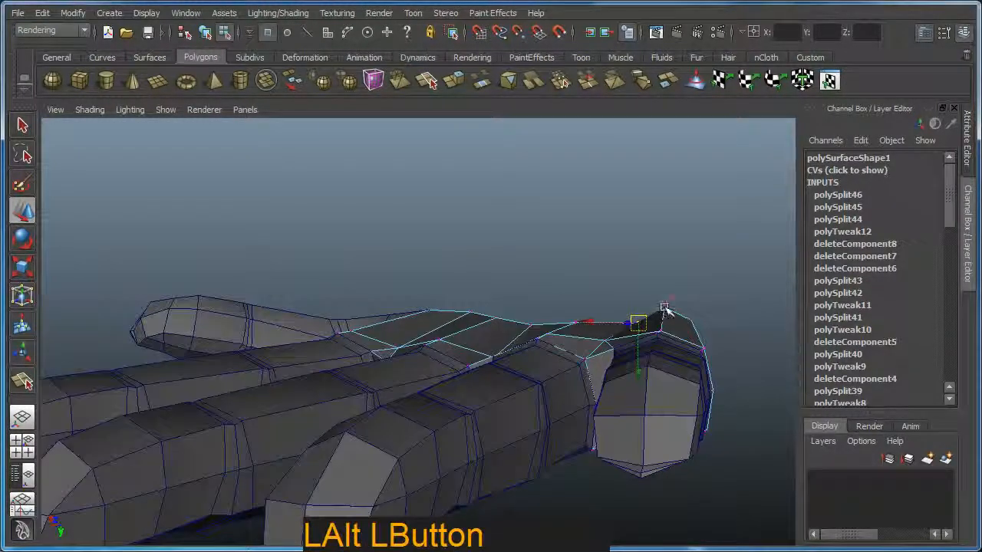